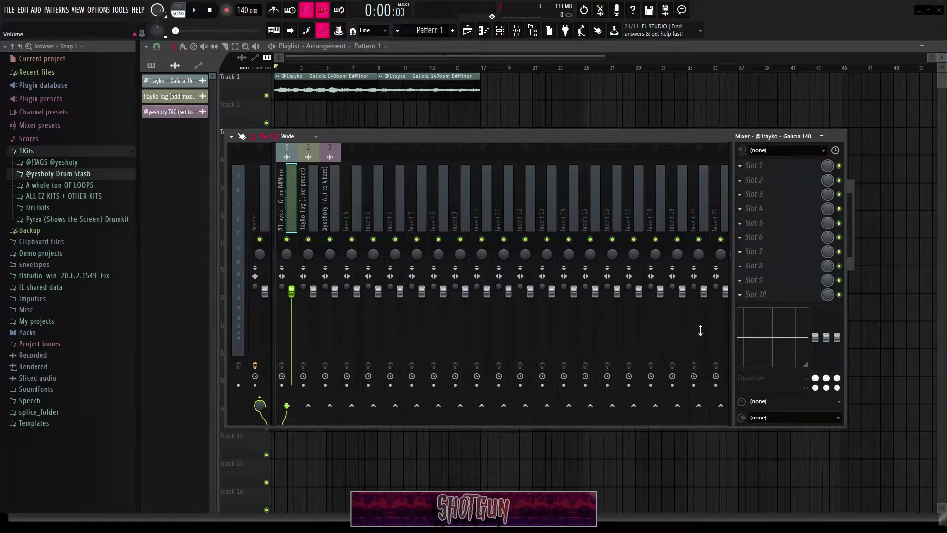
Cut the low frequencies of the Galicia loop's mixer track with its track equalizer, close the mixer and play the song
drag(816, 338, 816, 362)
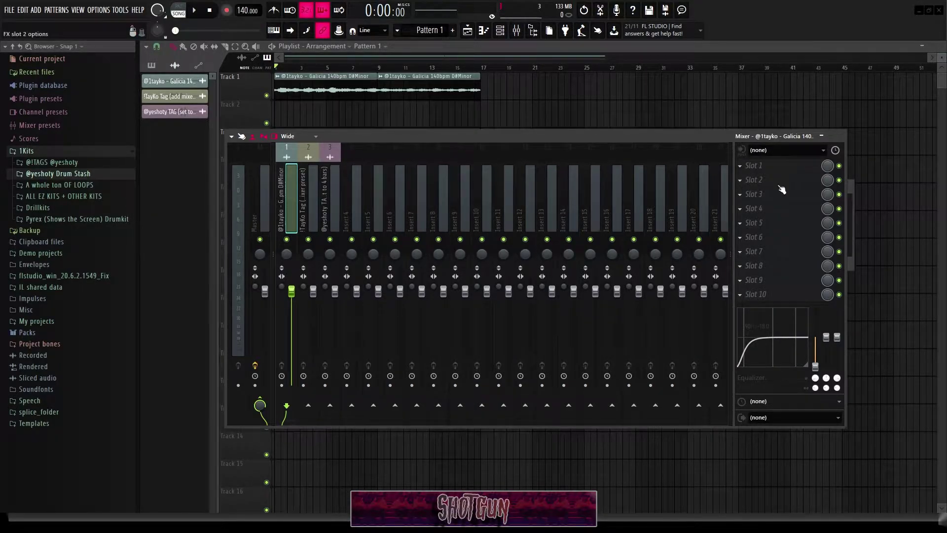
click(840, 136)
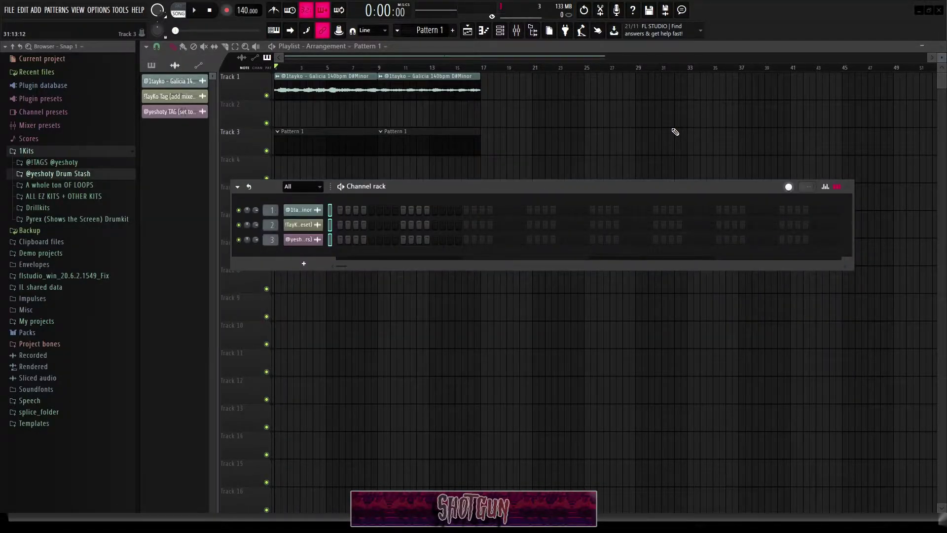
key(space)
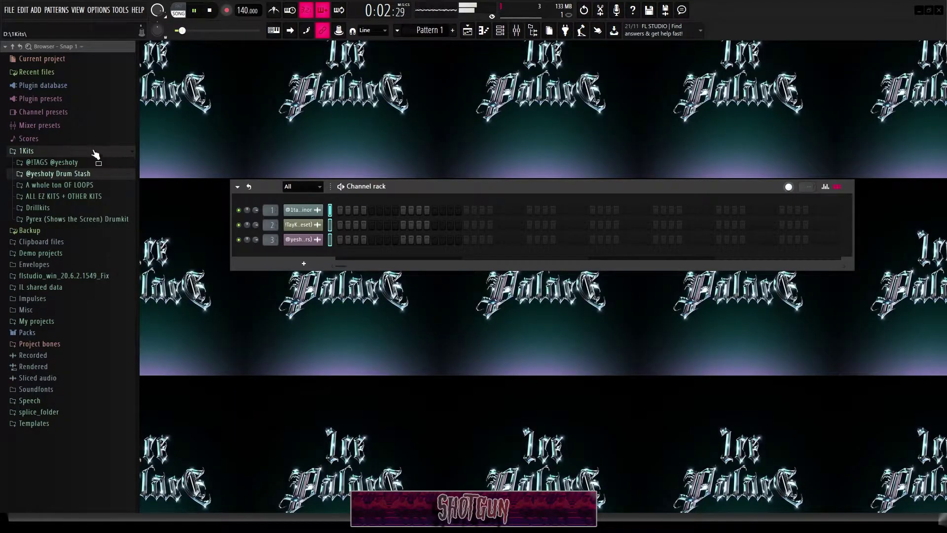
Add the Shoty Rim sample from the drum stash's Rims folder as a new channel
click(91, 176)
click(59, 252)
drag(54, 264, 304, 254)
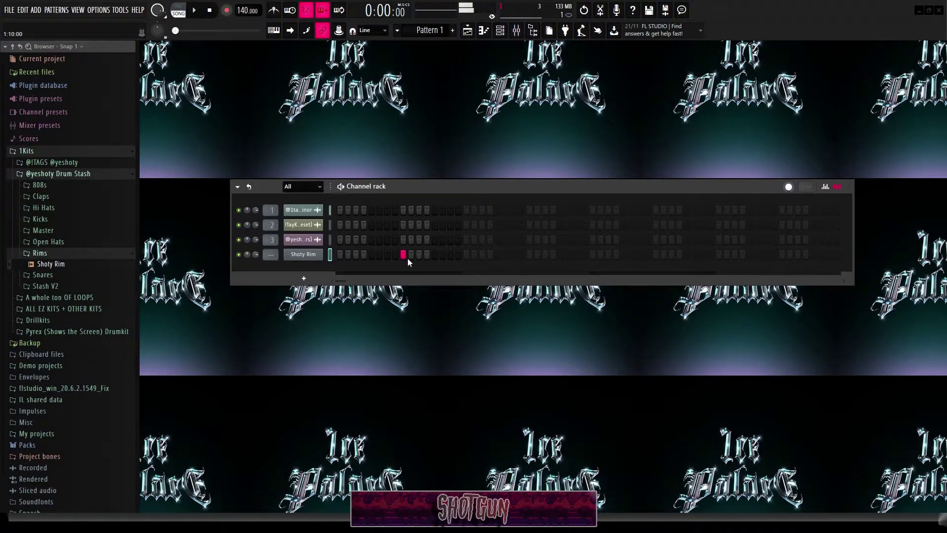
click(593, 254)
click(719, 254)
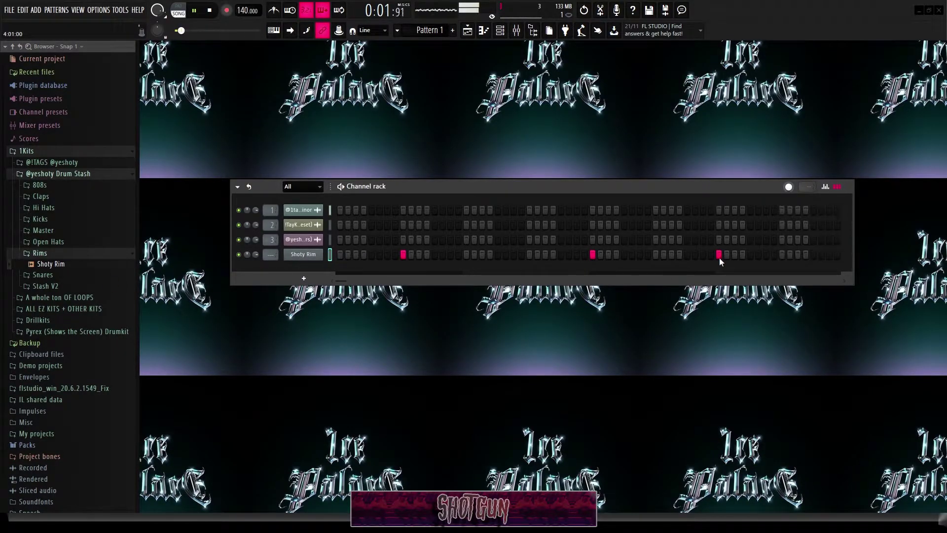
key(F7)
key(ctrl+a)
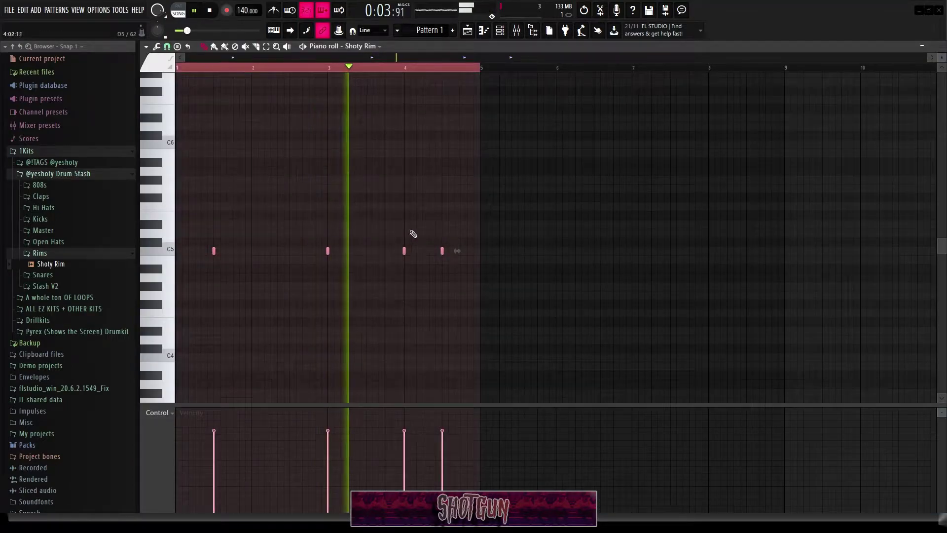
key(ctrl+b)
key(Delete)
drag(567, 311, 190, 150)
key(Delete)
right_click(491, 70)
key(space)
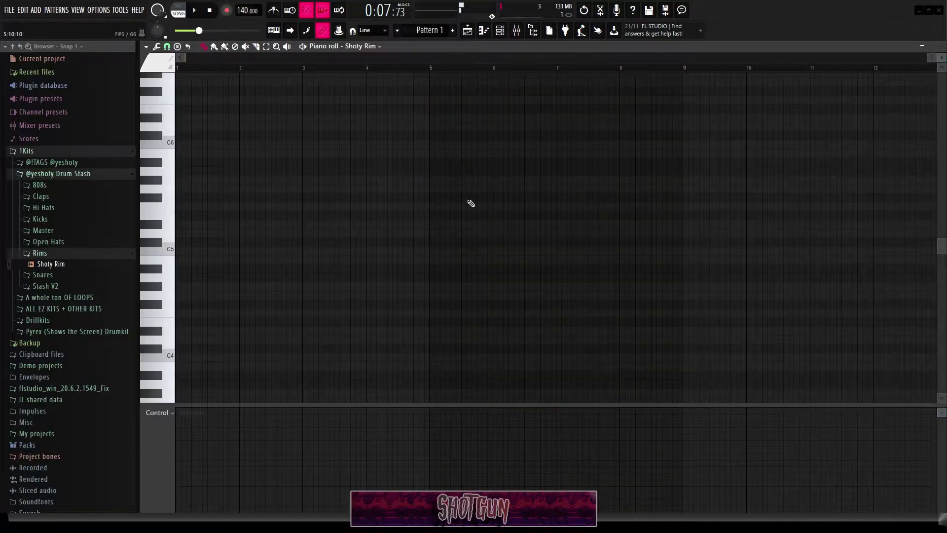
Place Shoty Rim hits on steps 9, 25, 41 and 57 and play them with the loop
key(F7)
click(401, 254)
key(space)
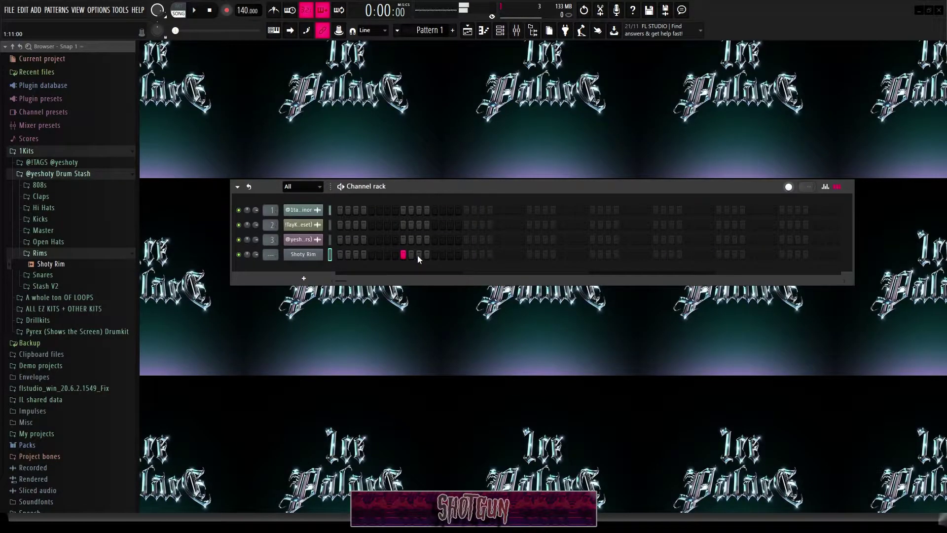
click(529, 254)
click(656, 254)
click(780, 255)
key(F7)
key(F7)
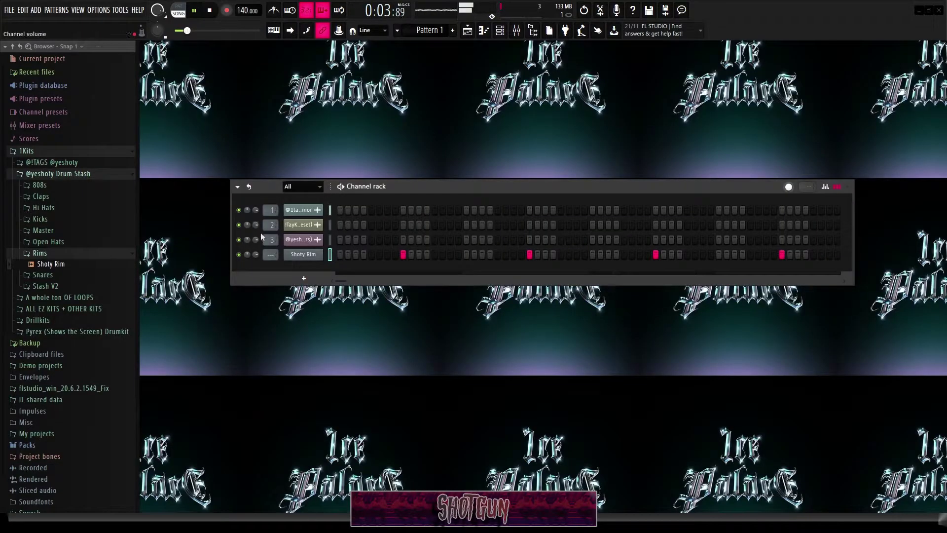
key(space)
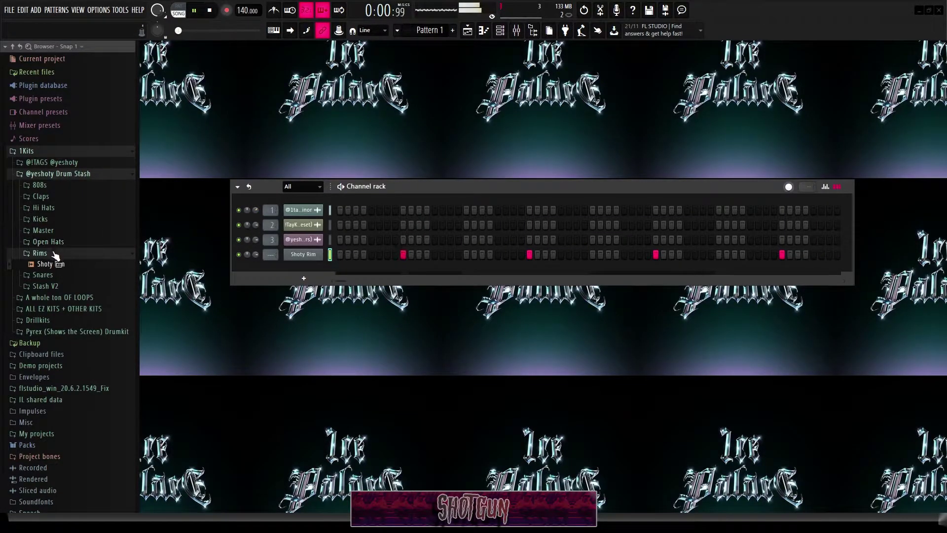
Add the Pyrex hi-hat as a channel with a hit on every 2 steps and its volume at about 68%
click(44, 207)
drag(59, 241, 307, 270)
right_click(307, 270)
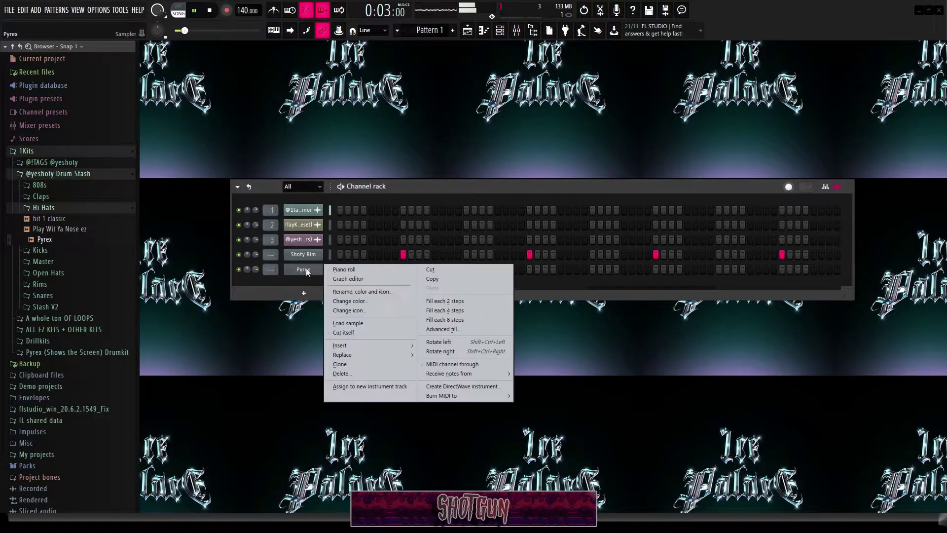
click(454, 299)
click(99, 208)
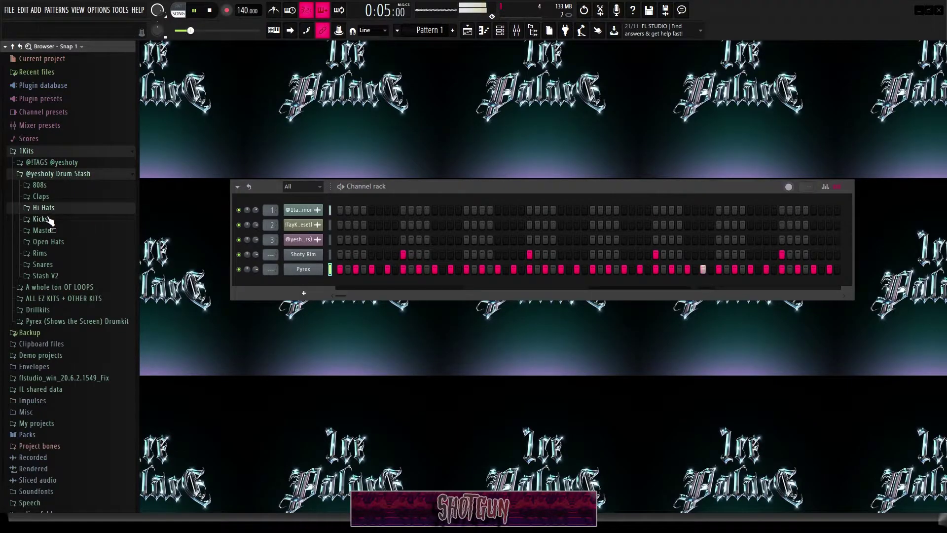
drag(257, 270, 256, 268)
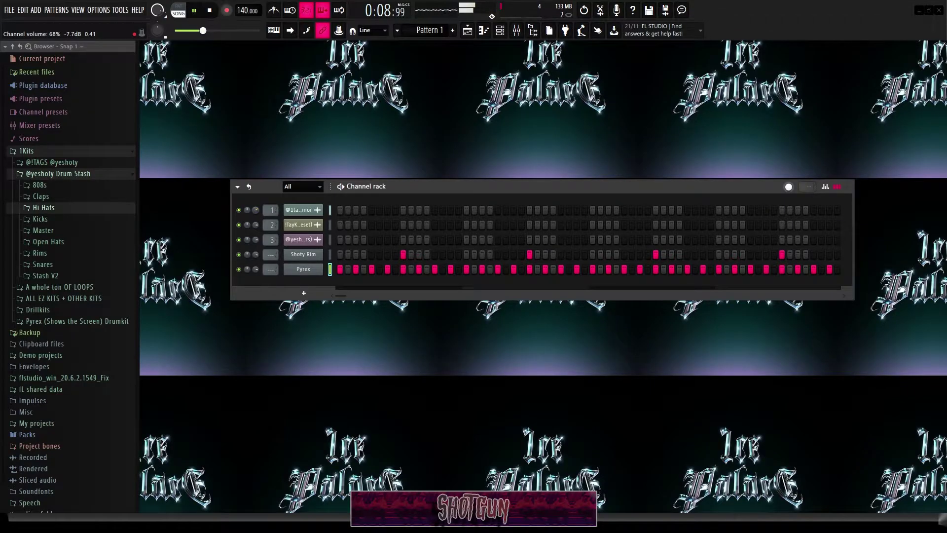
Add the shoty spinzz 808 as a new channel and give its sample a quick fade-out of about 4%
click(39, 185)
drag(53, 227, 261, 283)
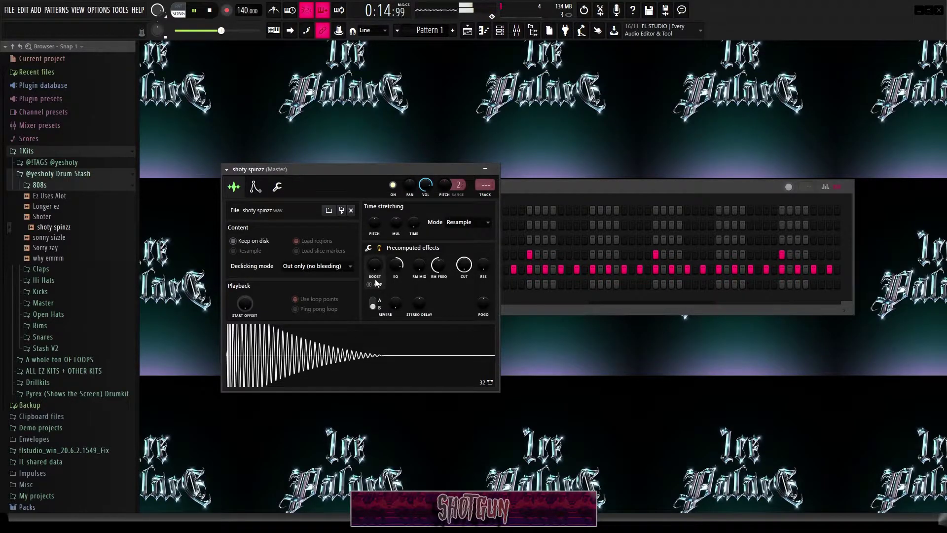
click(368, 248)
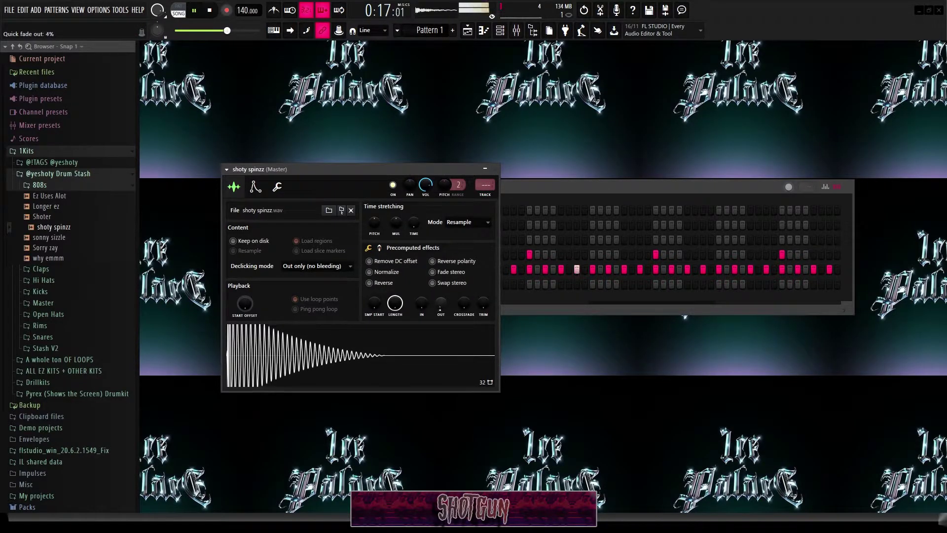
click(494, 169)
Make the shoty spinzz channel cut itself and place a C5 note at the start of its piano roll
right_click(320, 282)
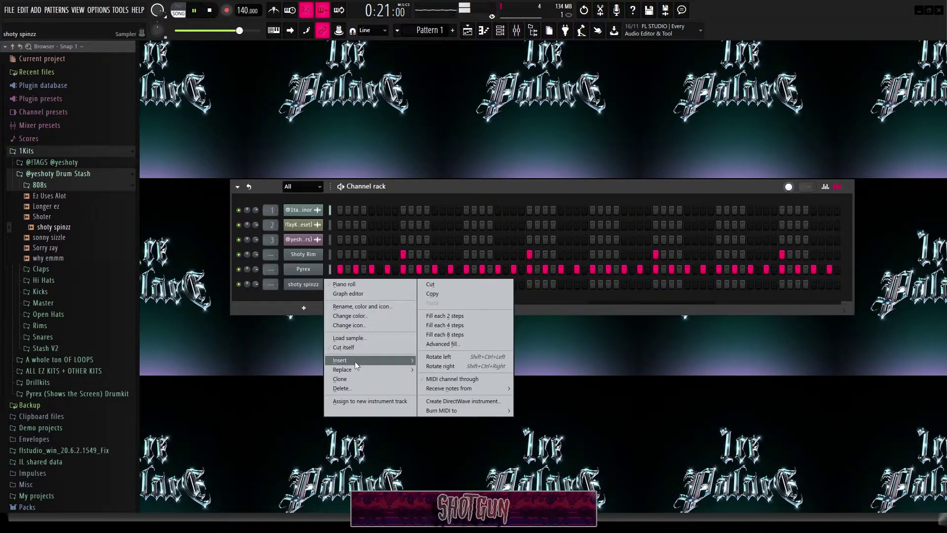
click(351, 348)
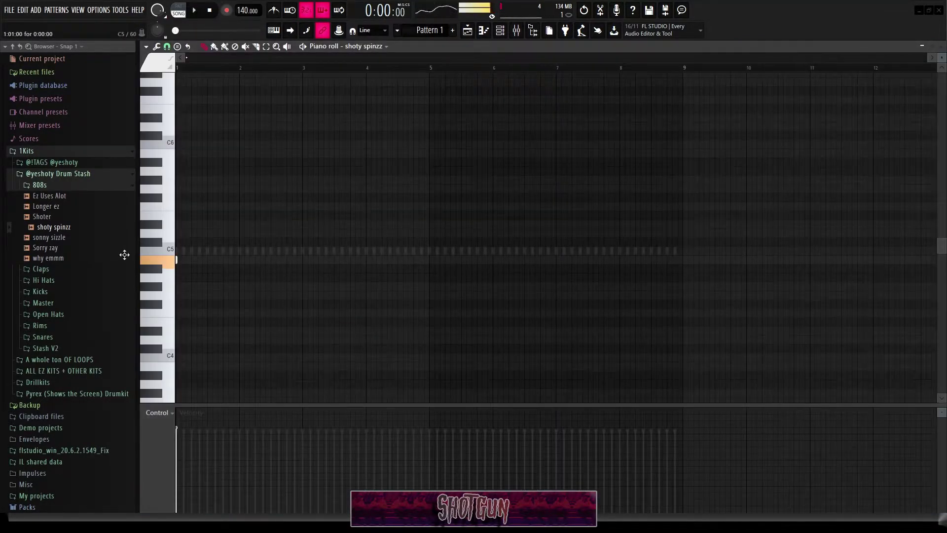
scroll(288, 70, up, 2)
drag(281, 58, 221, 59)
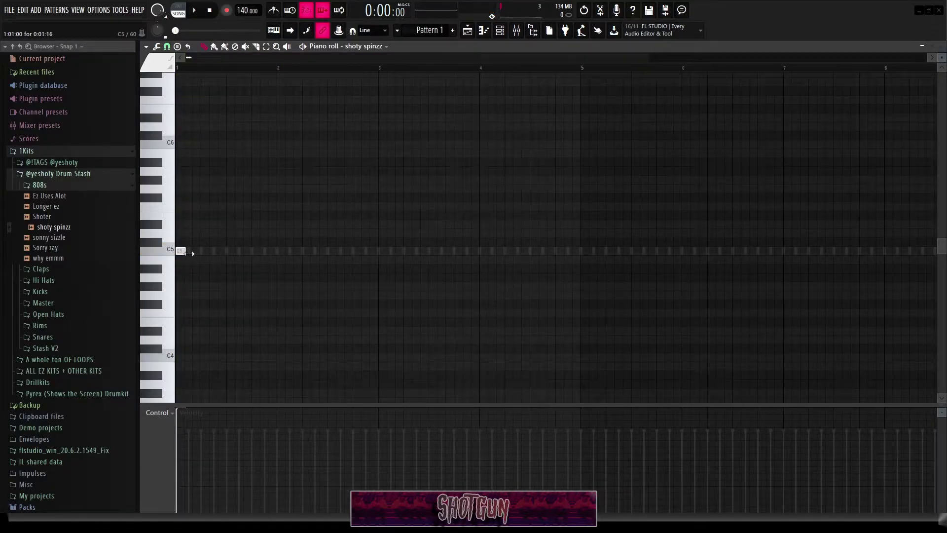
scroll(214, 203, up, 2)
drag(247, 58, 217, 58)
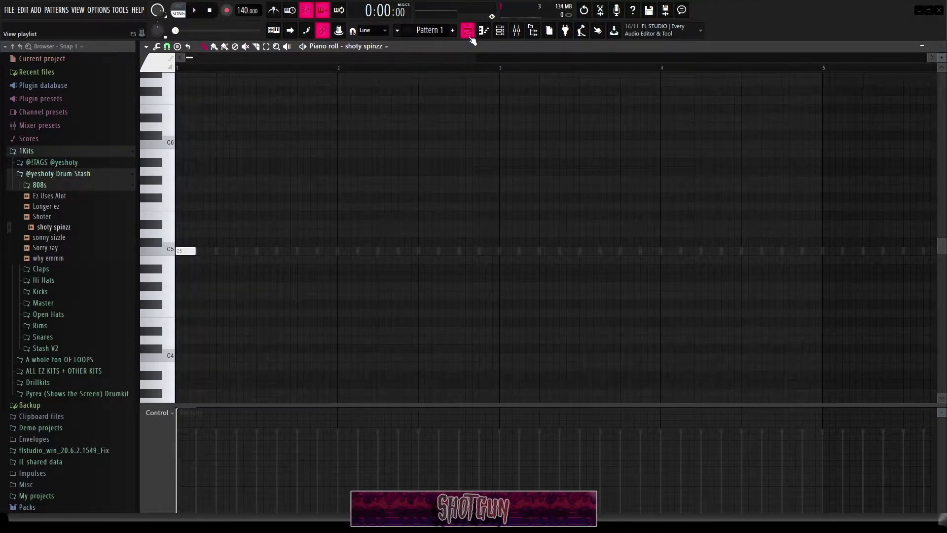
Open the Galicia loop's audio clip from the playlist in the Newtone pitch editor
click(468, 32)
double_click(332, 90)
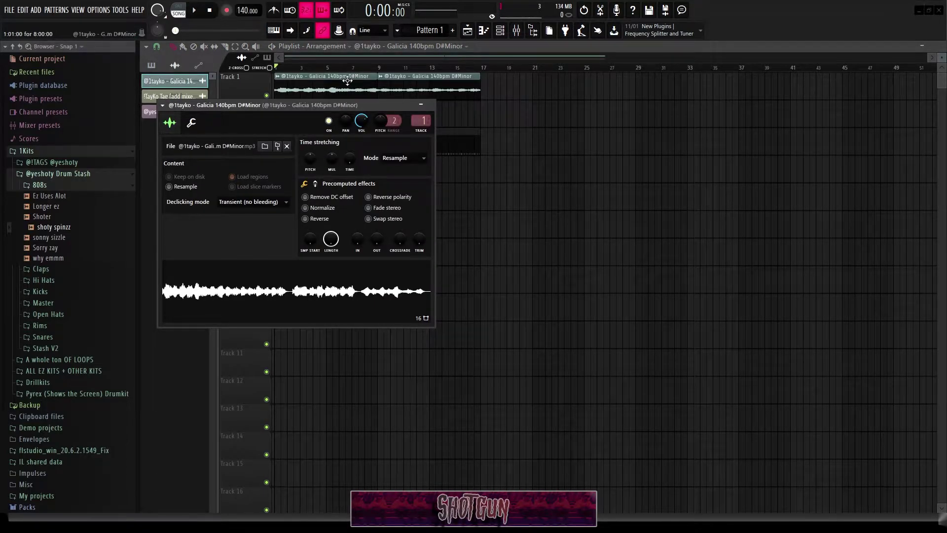
right_click(322, 271)
click(369, 312)
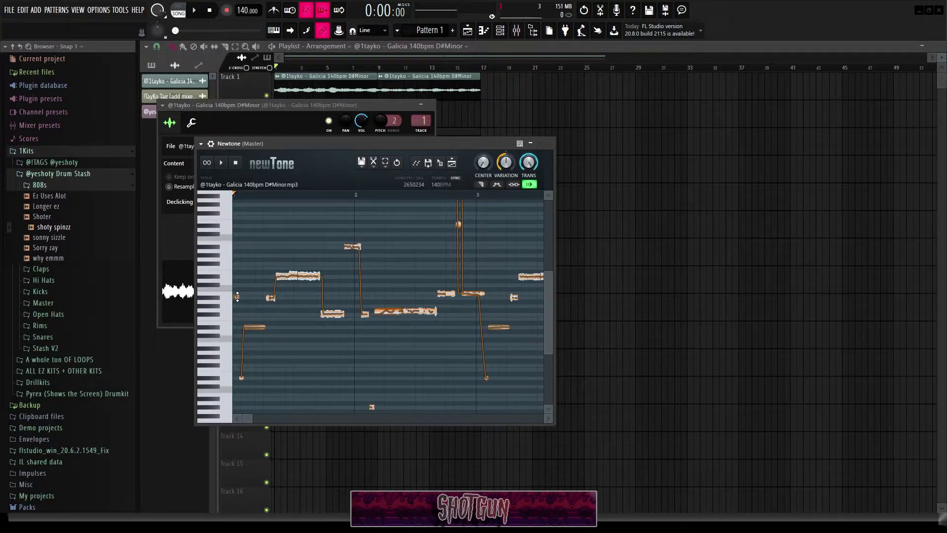
Audition the detected notes in the loop's first bars to check their pitch, and close Newtone and the sample window
click(237, 296)
click(254, 328)
click(255, 328)
click(388, 311)
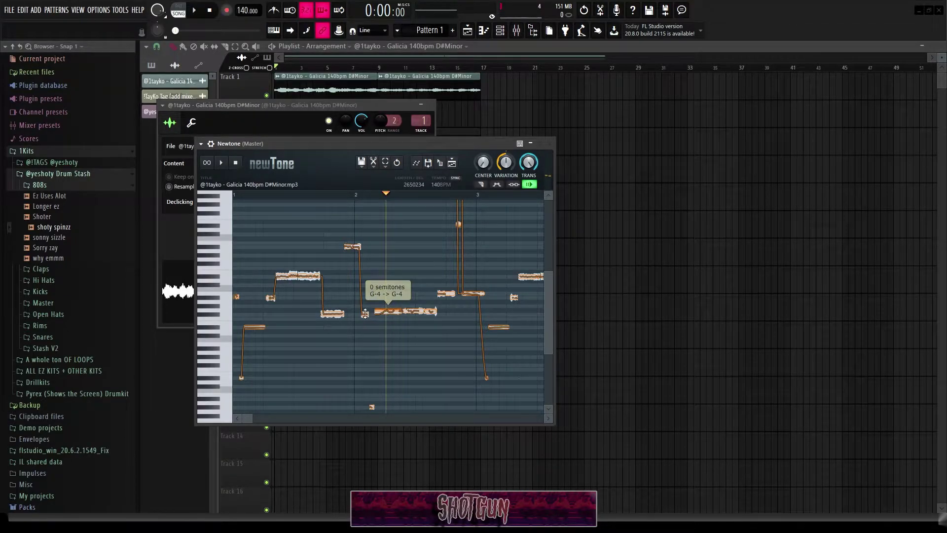
click(471, 294)
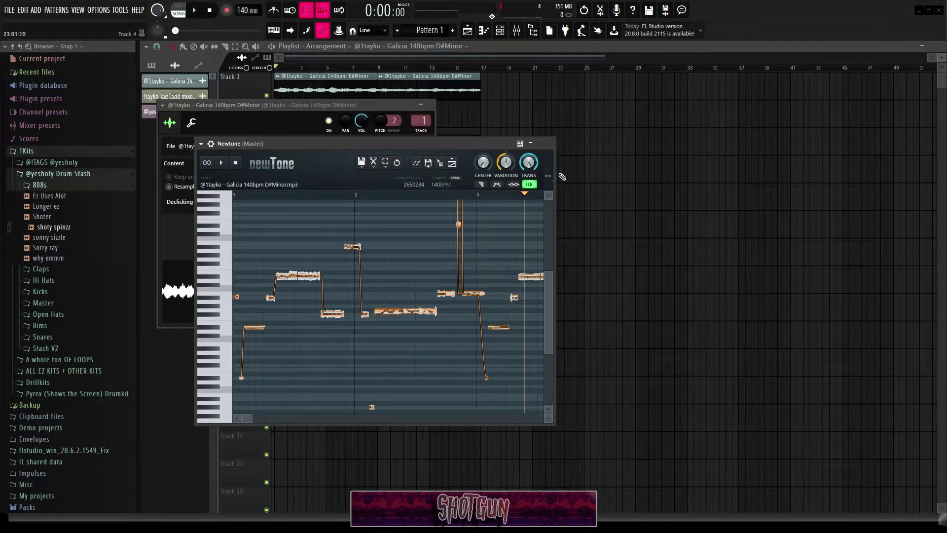
click(549, 143)
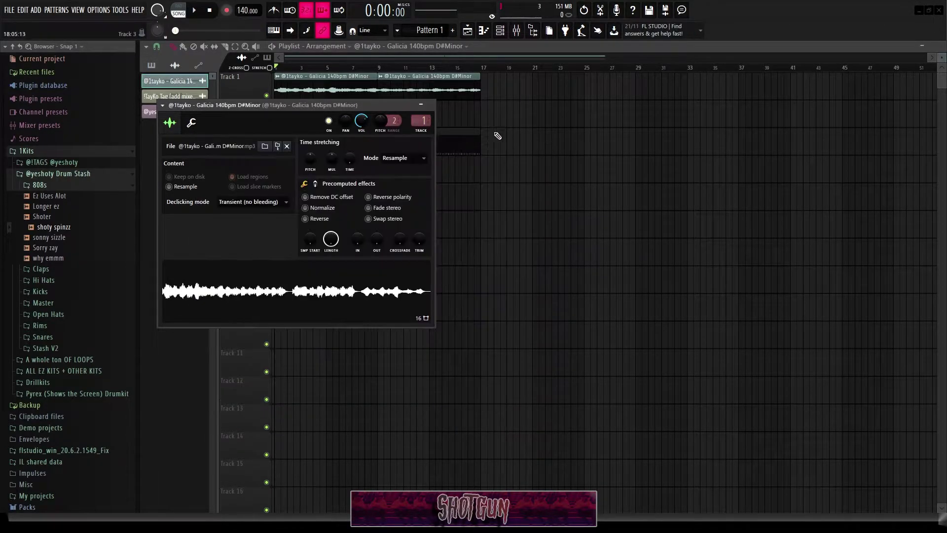
click(430, 104)
Transpose the opening 808 note to D#5, testing it an octave higher against the loop
key(F7)
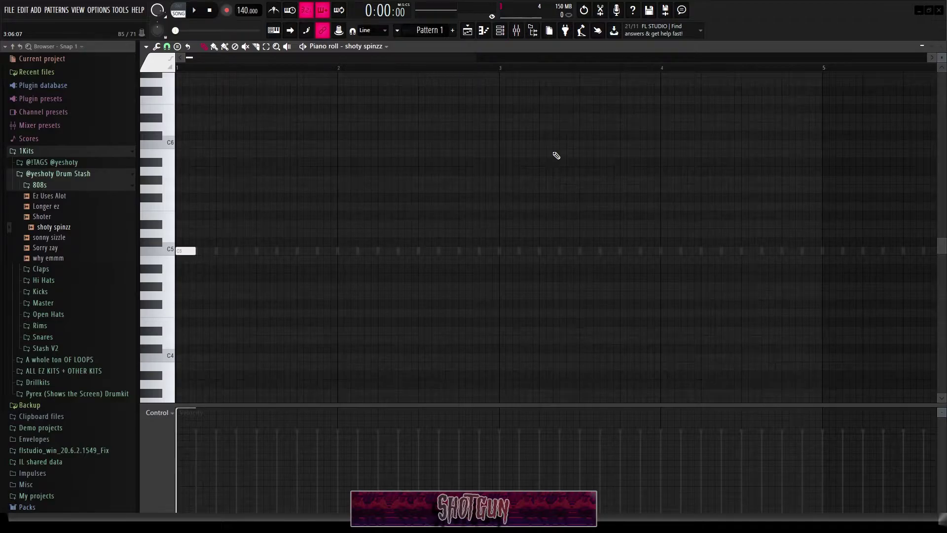
key(space)
key(ctrl+a)
key(ctrl+Up)
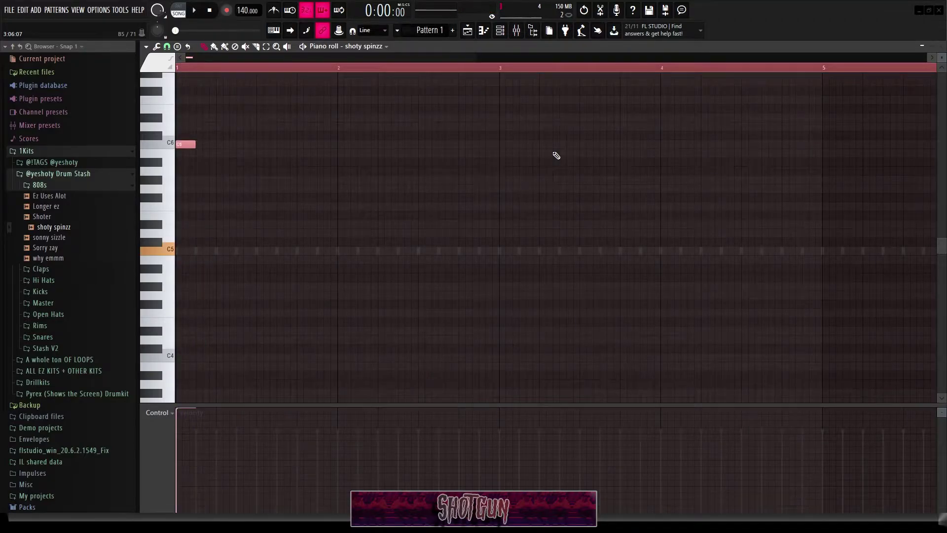
key(shift+Up)
key(shift+Up)
key(shift+Up)
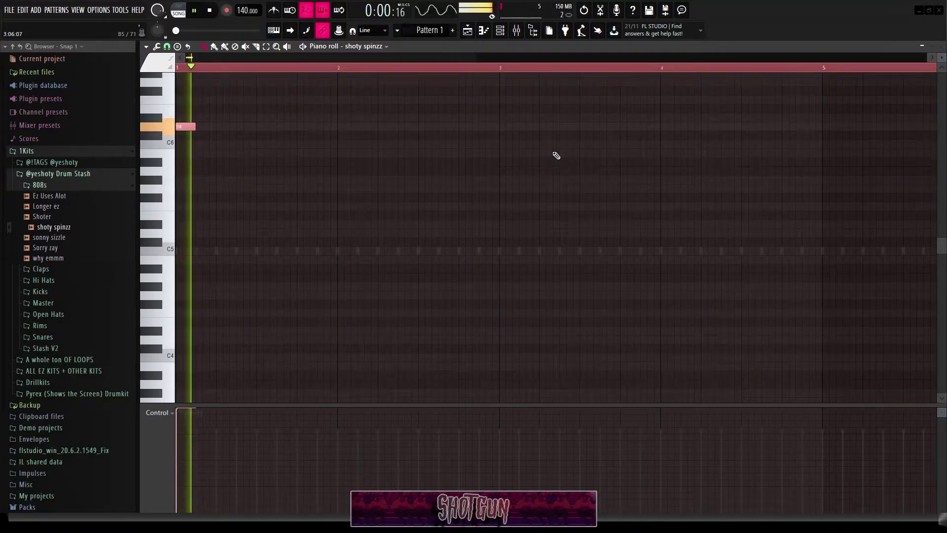
key(ctrl+Down)
key(space)
Add 808 notes on D#5 at step 15 of bar 1 and step 5 of bar 2 during playback
scroll(387, 67, up, 1)
drag(380, 59, 227, 69)
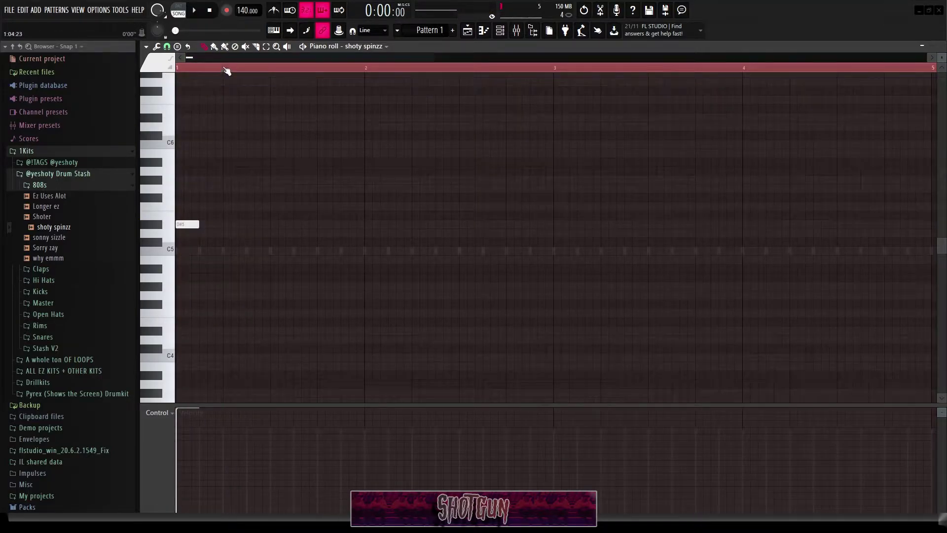
key(ctrl+d)
key(space)
click(345, 225)
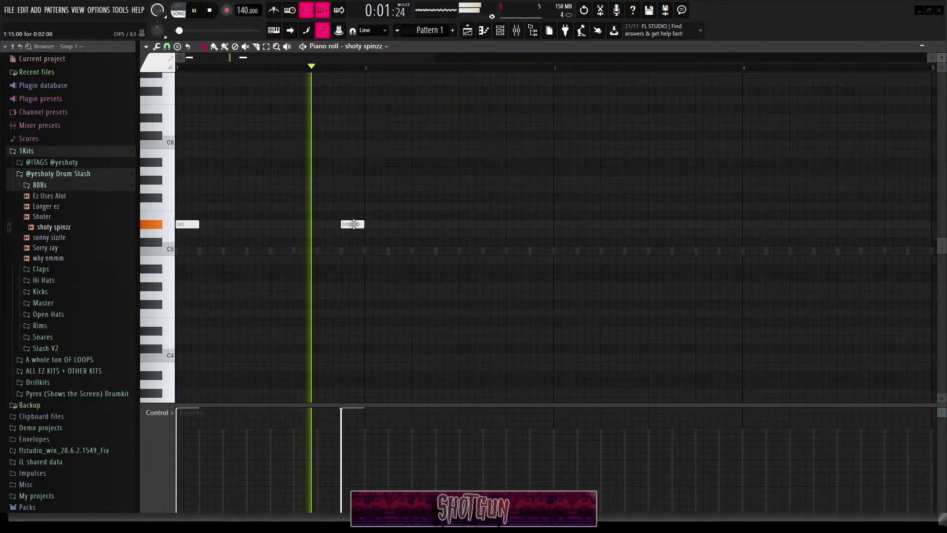
click(417, 225)
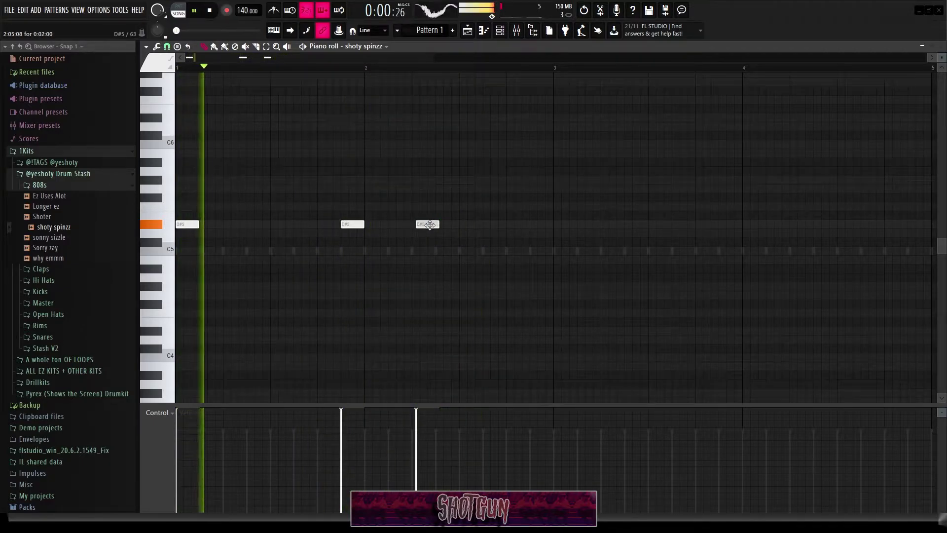
click(488, 225)
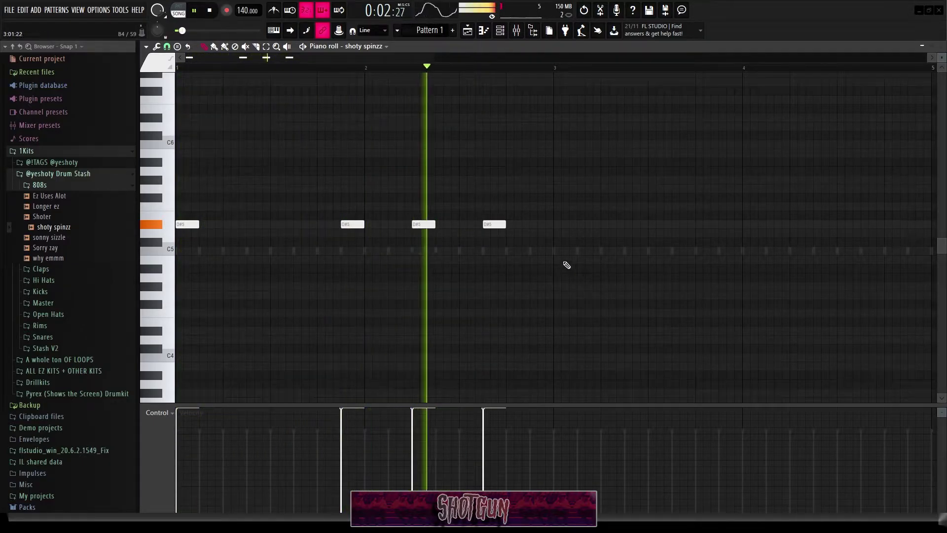
click(560, 226)
right_click(566, 227)
right_click(501, 226)
Add D#5 808 notes at steps 1, 7 and 15 of bar 3 and steps 3 and 5 of bar 4
click(550, 227)
drag(549, 228, 553, 227)
click(629, 226)
click(724, 225)
click(770, 225)
click(793, 225)
drag(793, 225, 789, 225)
Stop playback and add a B4 808 note at step 11 of bar 4
scroll(775, 231, right, 3)
scroll(757, 234, up, 2)
key(space)
drag(701, 241, 689, 270)
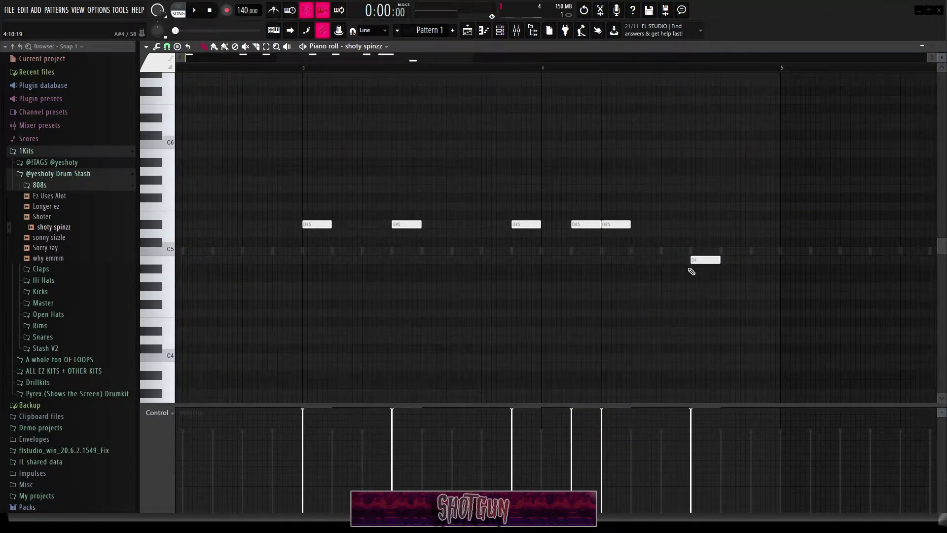
Transpose all 808 notes up one octave and listen to the pattern, including its end
key(ctrl+a)
key(ctrl+Up)
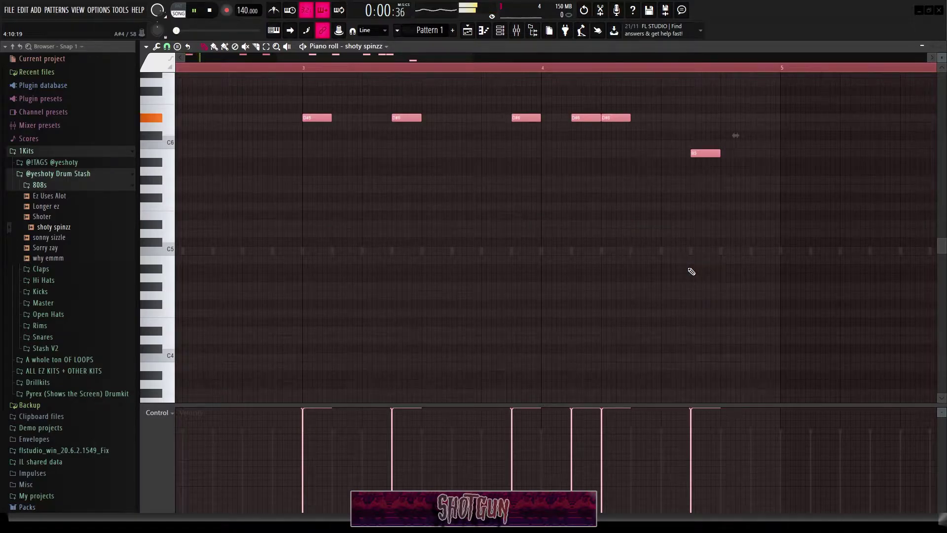
key(ctrl+d)
click(669, 67)
key(space)
scroll(683, 118, down, 4)
key(space)
scroll(698, 103, up, 4)
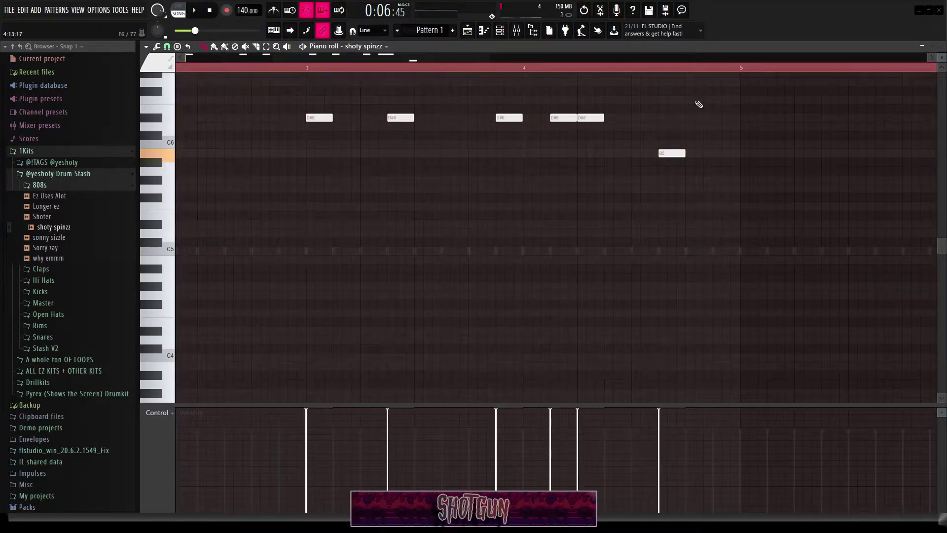
Paint three very short B5 notes right after the last 808 note and one at step 15 of bar 4, and replay bar 4
key(b)
drag(688, 154, 697, 154)
click(715, 154)
key(space)
key(space)
click(628, 65)
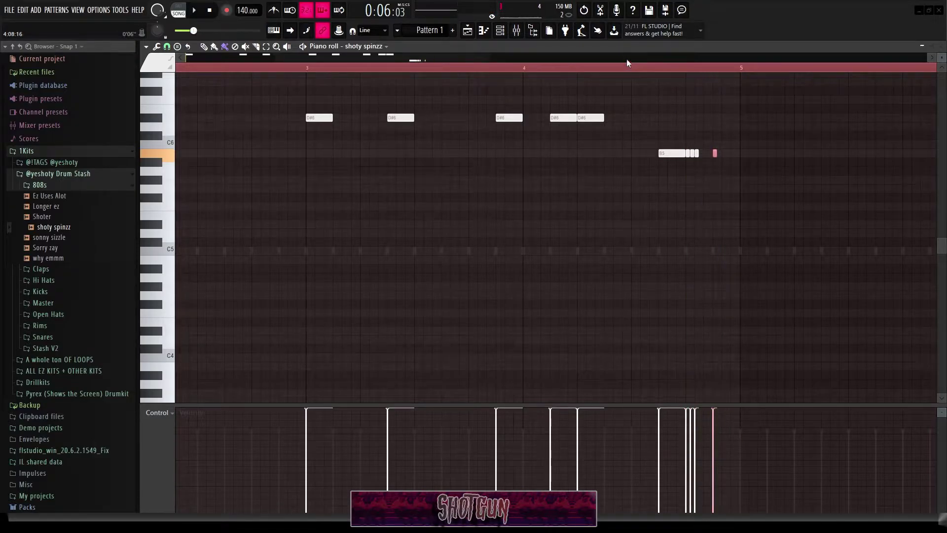
Clear the note selection and replay the ending of the four-bar 808 pattern
key(space)
key(space)
key(space)
key(ctrl+d)
scroll(610, 111, down, 4)
key(space)
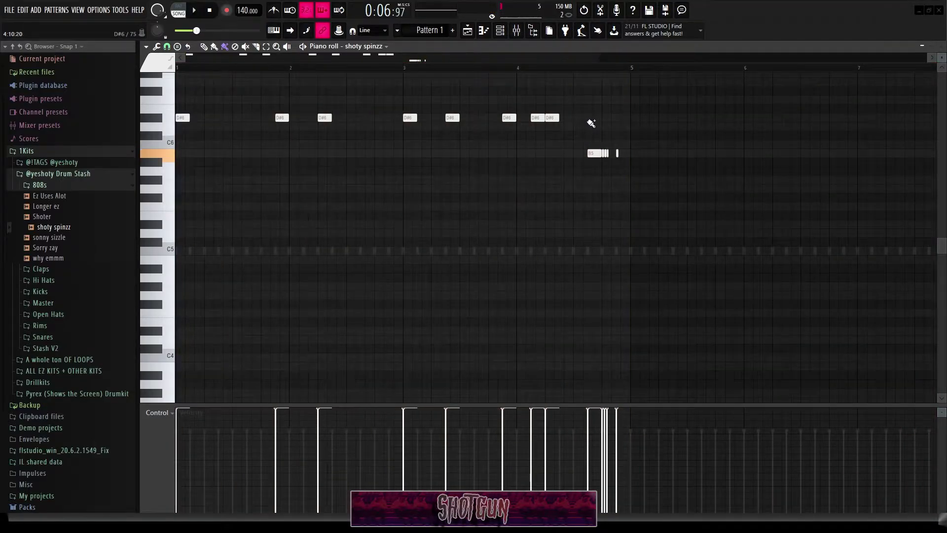
scroll(644, 83, up, 3)
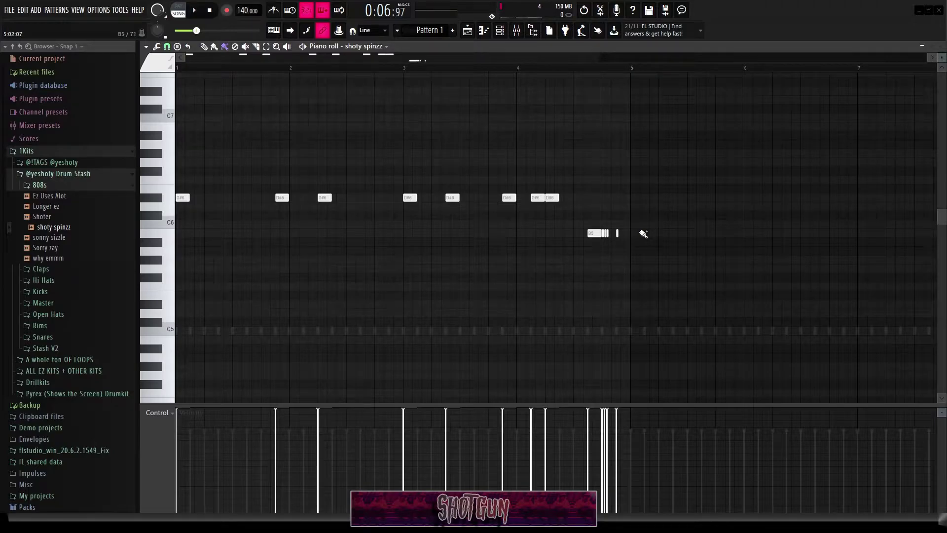
Lower the closing B5 808 notes in bar 4 by one semitone to A#5 and replay the ending
click(593, 244)
right_click(591, 244)
drag(643, 243, 566, 227)
key(shift+Down)
key(space)
key(space)
key(space)
key(ctrl+d)
key(space)
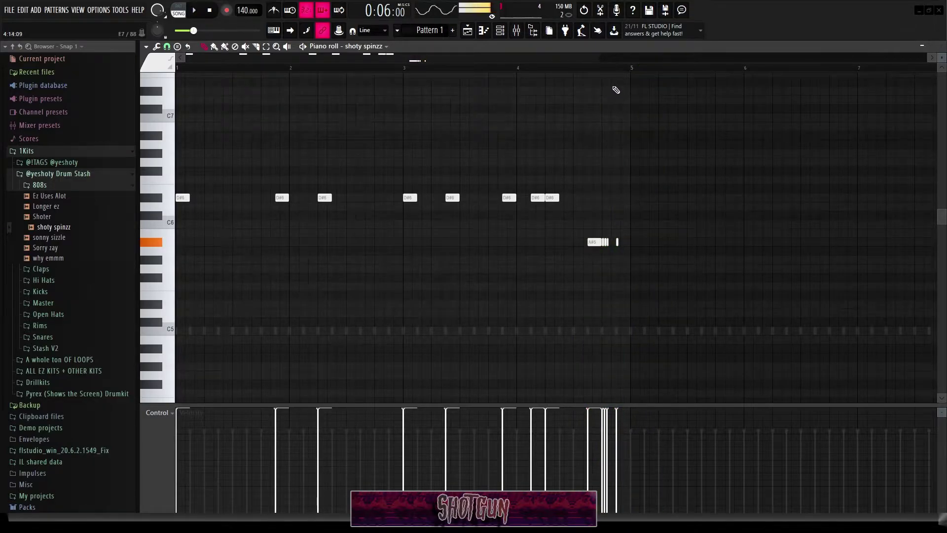
Duplicate the four-bar 808 pattern into bars 5 to 8 and play the copy
drag(636, 75, 178, 99)
key(ctrl+b)
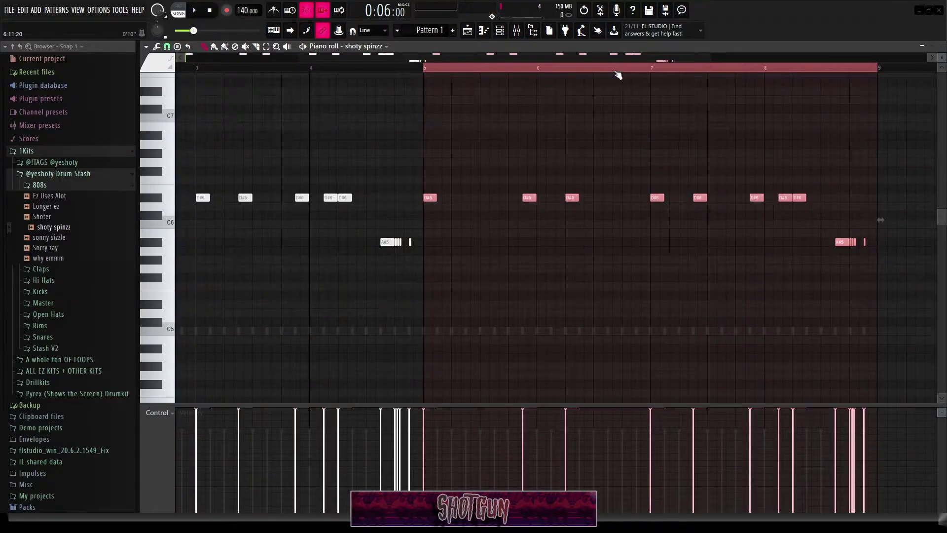
key(ctrl+d)
click(367, 71)
key(space)
Shorten the D#6 808 note at step 5 of bar 8 and duplicate it twice to form a three-note run
scroll(753, 218, down, 3)
scroll(691, 214, up, 5)
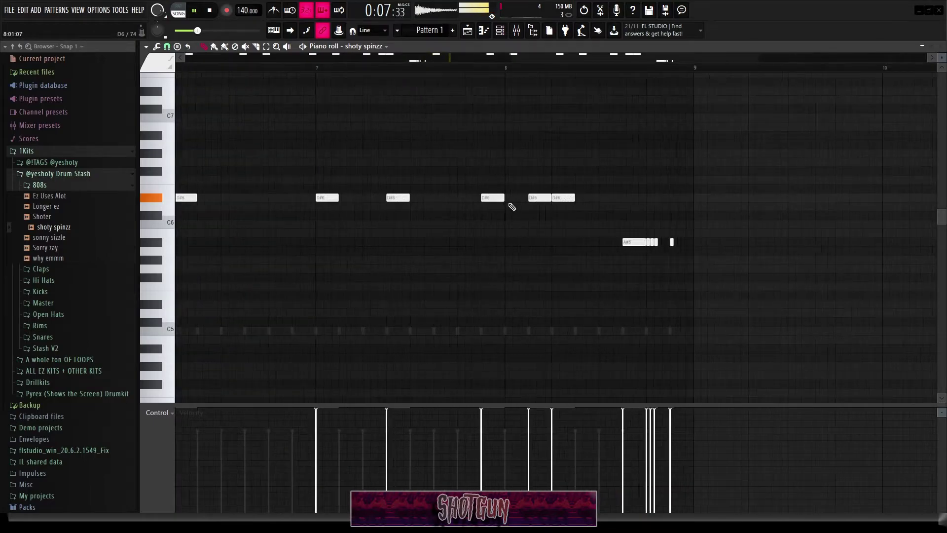
drag(573, 198, 568, 199)
ctrl+click(565, 197)
key(ctrl+b)
key(ctrl+b)
ctrl+click(632, 167)
scroll(625, 197, up, 2)
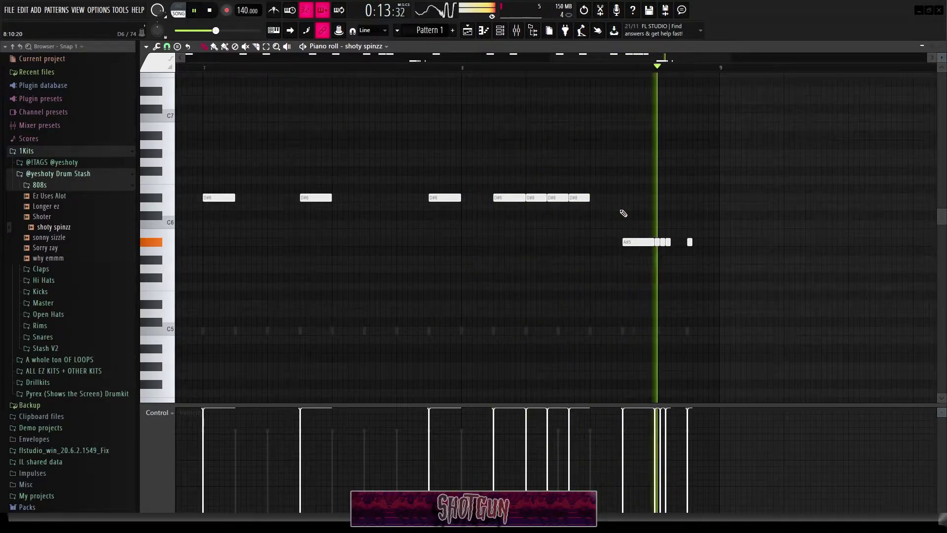
Raise the A#5 808 note at step 11 of bar 8 by one octave and replay bar 8
scroll(623, 212, up, 1)
key(space)
ctrl+click(642, 240)
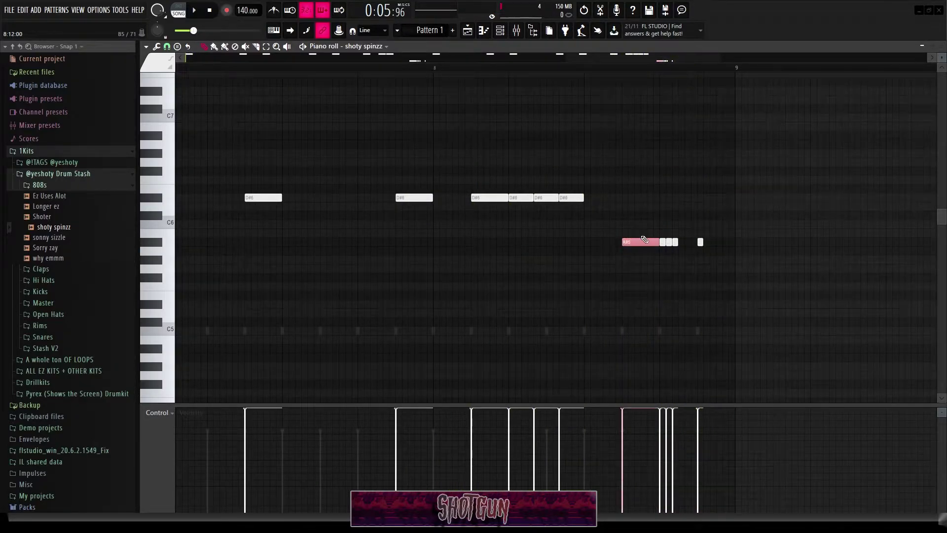
key(ctrl+Up)
key(space)
ctrl+click(642, 240)
click(429, 68)
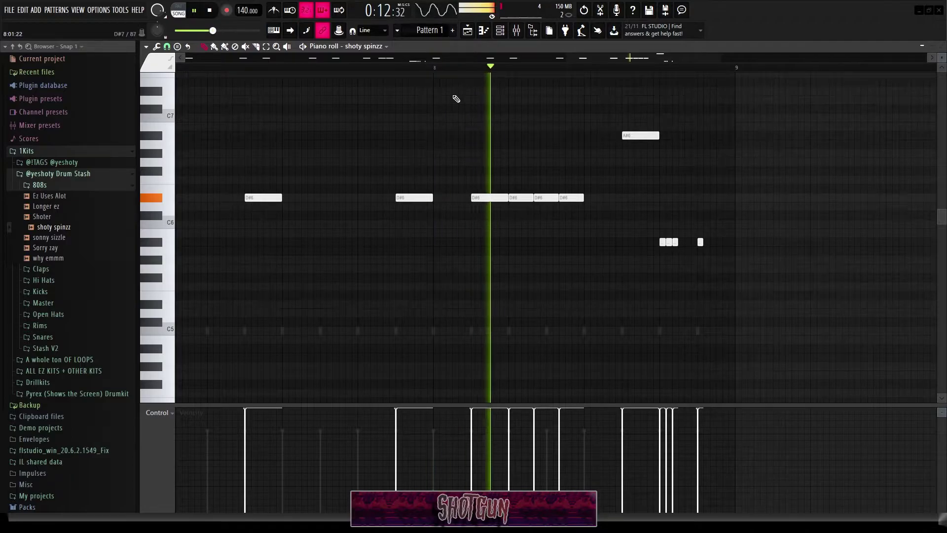
scroll(464, 104, down, 2)
key(space)
Transpose all 808 notes down one octave and listen to the pattern
scroll(449, 109, down, 3)
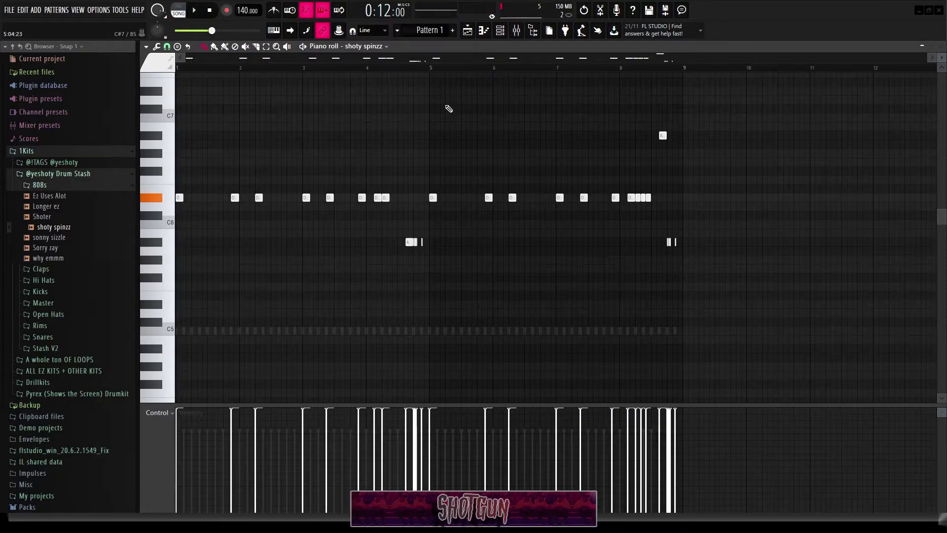
key(ctrl+a)
key(ctrl+Down)
key(space)
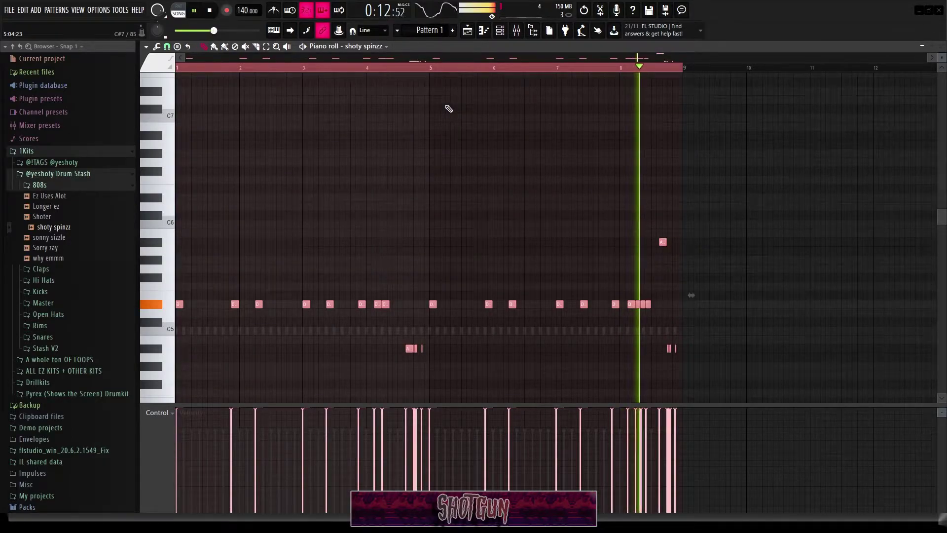
key(ctrl+d)
key(space)
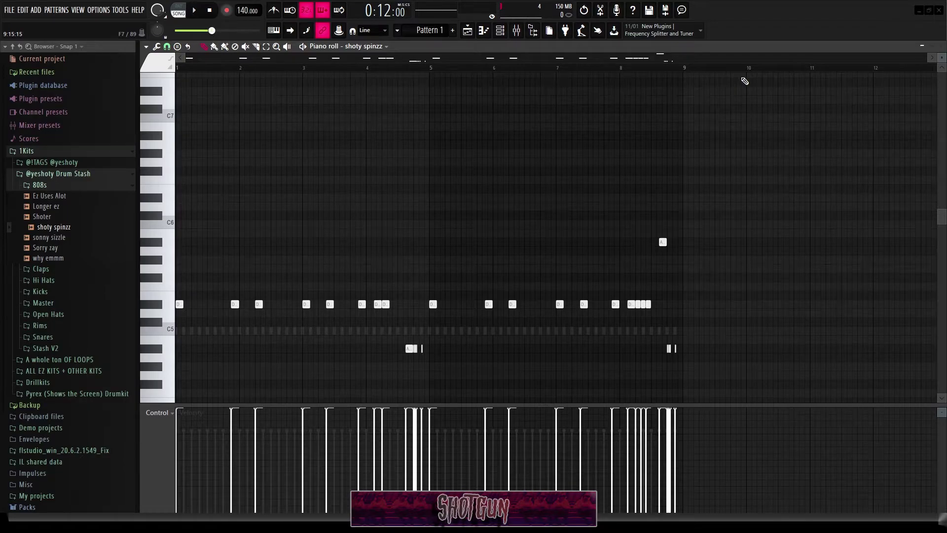
key(space)
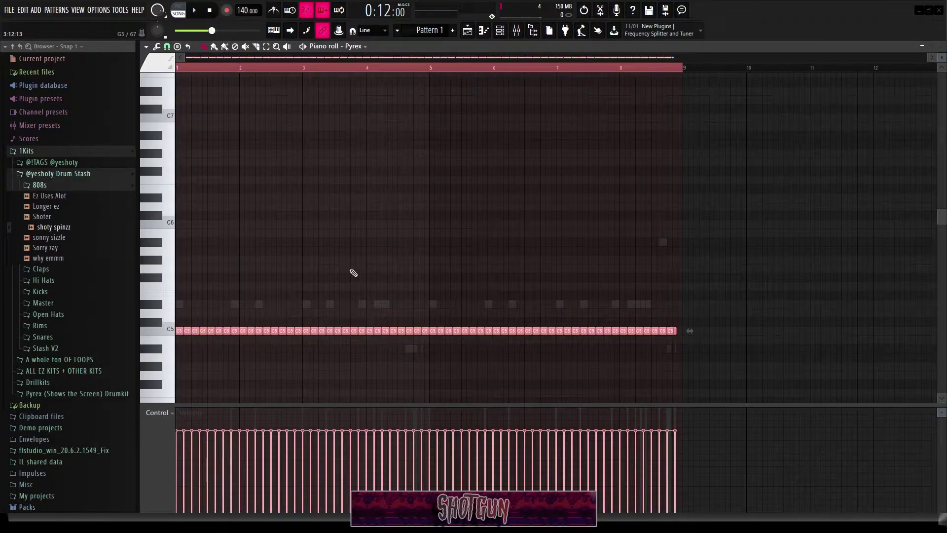
In the Pyrex hi-hat piano roll, delete all notes from bar 3 onward, keeping the first two bars
click(424, 222)
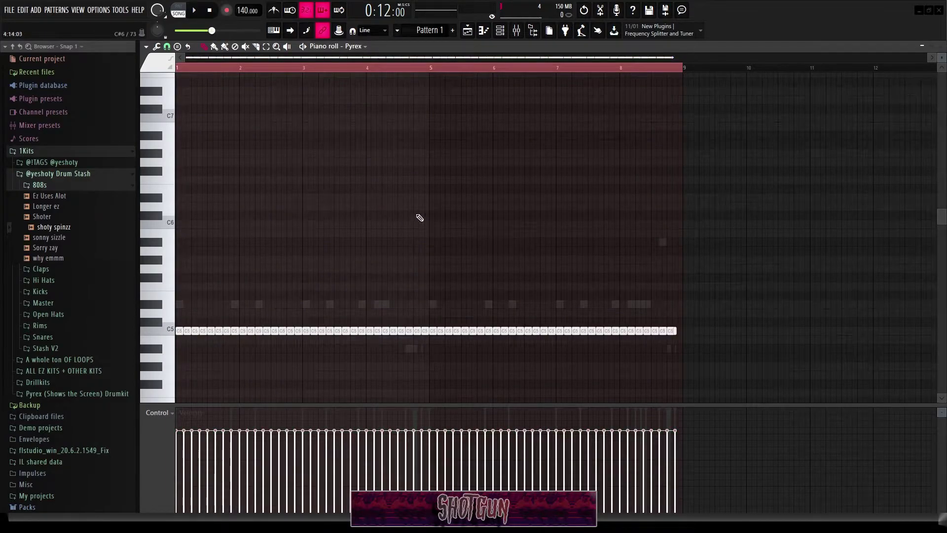
drag(317, 74, 766, 59)
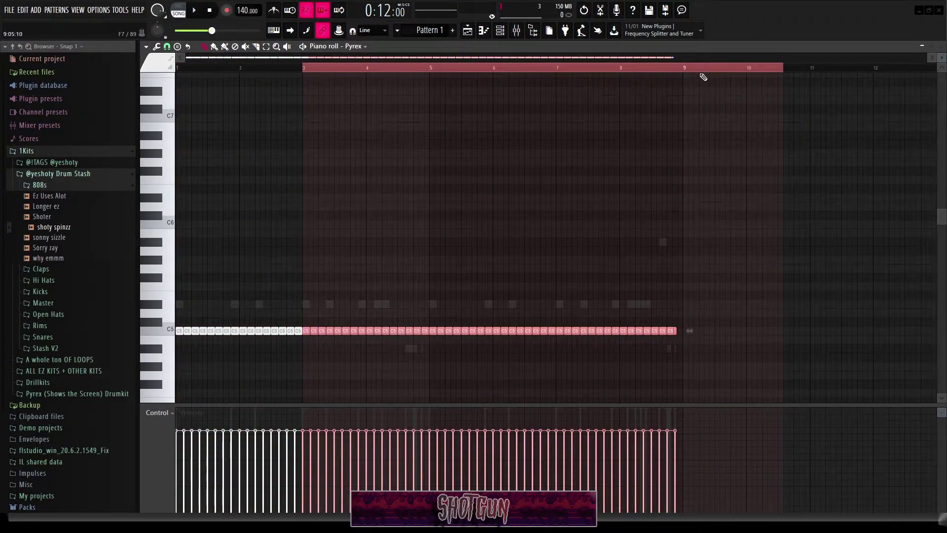
key(Delete)
scroll(253, 152, up, 5)
ctrl+click(281, 70)
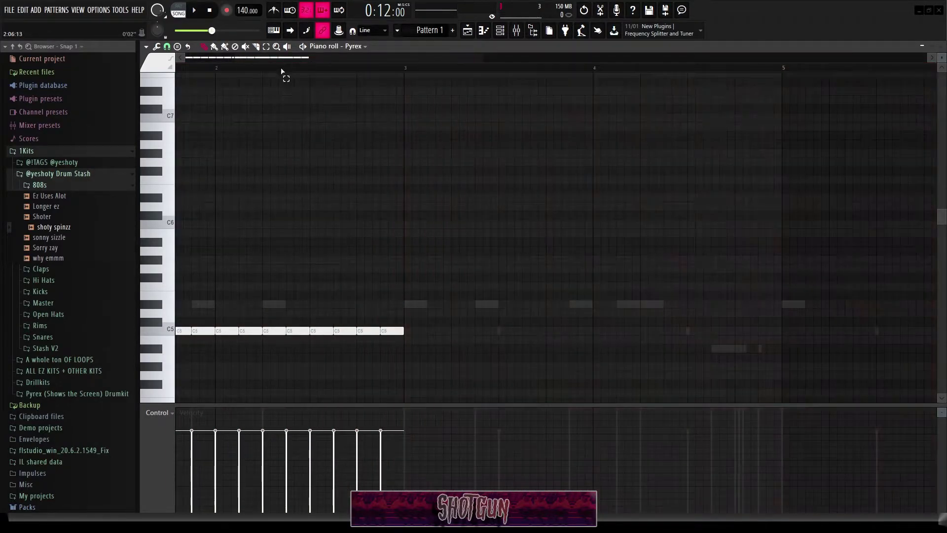
drag(296, 58, 160, 78)
Replace the hi-hat note at step 3 of bar 1 with very short, spaced C5 hits and replay the start
key(space)
key(space)
scroll(249, 198, down, 1)
key(space)
key(n)
key(space)
key(space)
scroll(257, 311, up, 2)
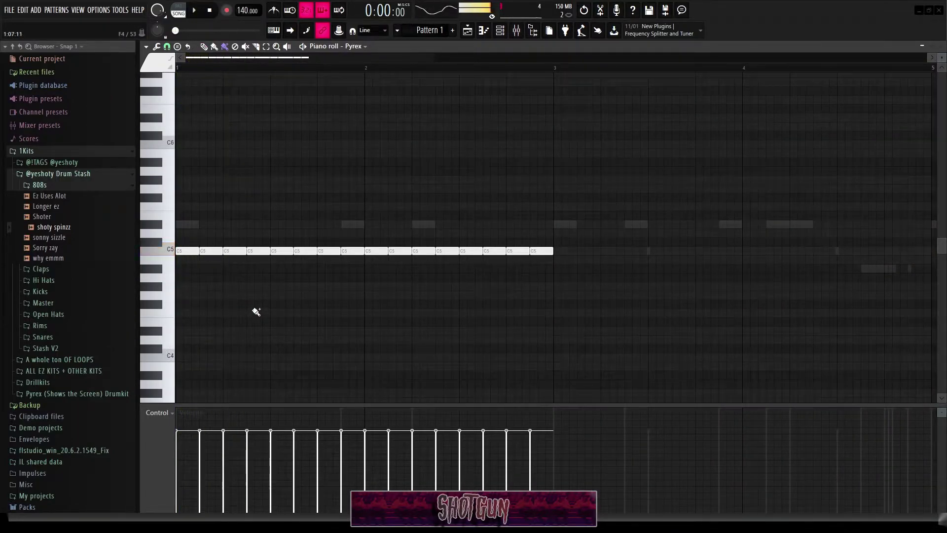
right_click(210, 253)
drag(201, 250, 211, 251)
key(space)
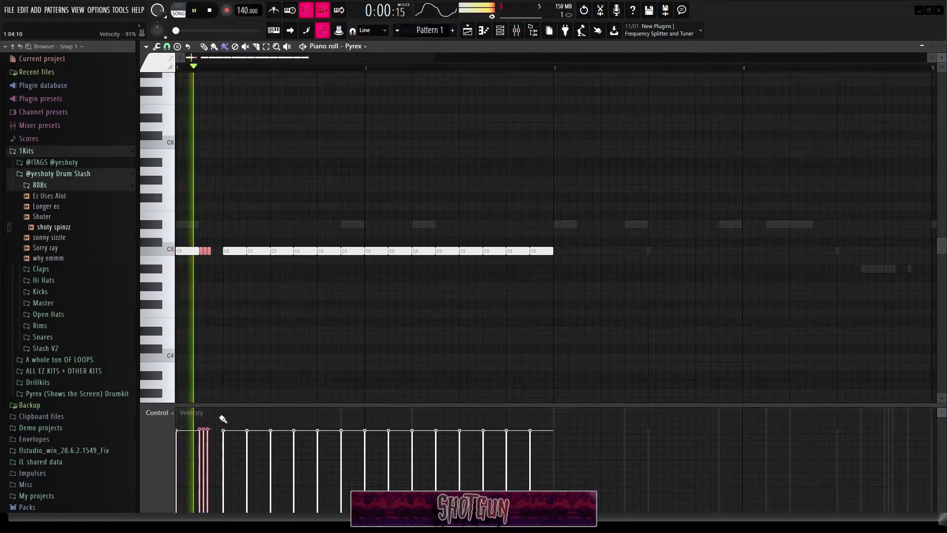
ctrl+scroll(215, 270, up, 2)
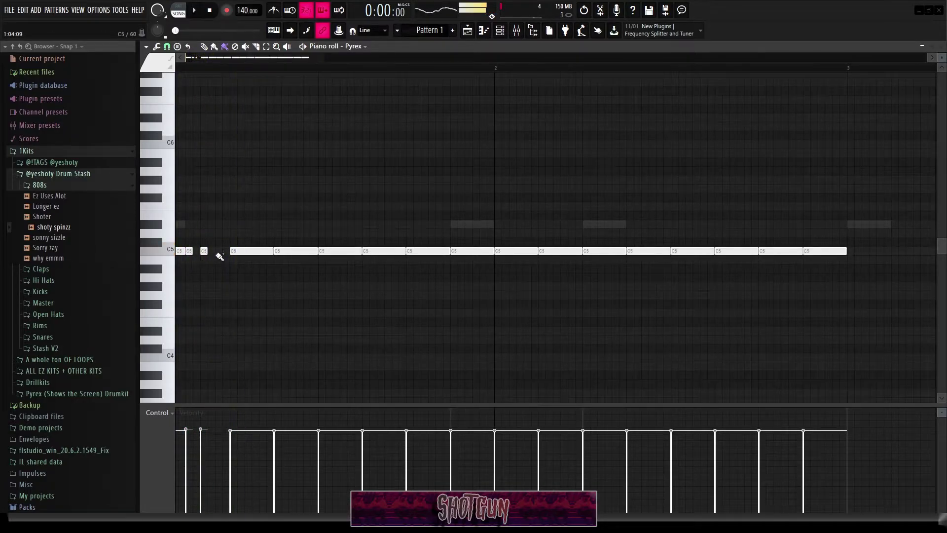
Add two short A#4 hi-hat notes from step 9 of bar 1, the second quieter, and a four-note A4 roll at step 11
click(321, 269)
click(336, 269)
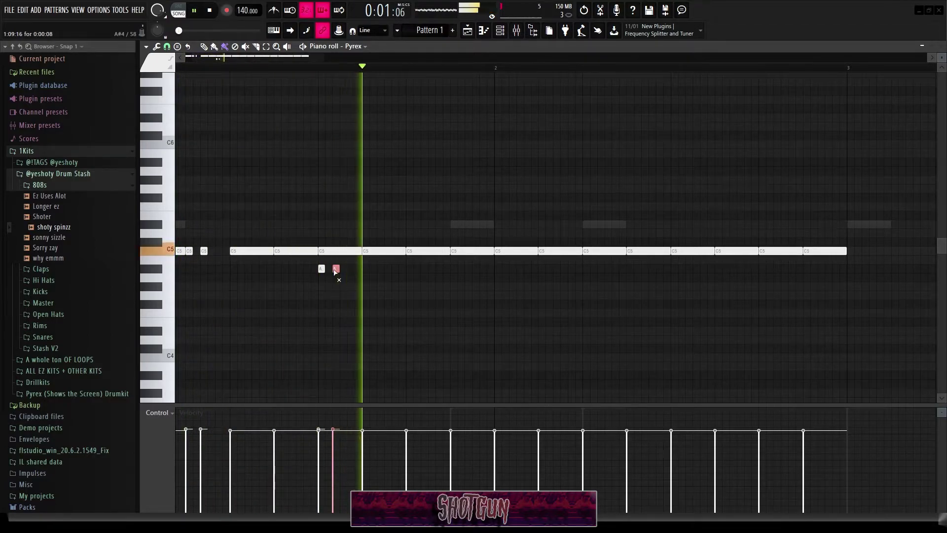
mouse_move(366, 277)
mouse_down()
mouse_move(390, 279)
mouse_move(316, 266)
mouse_up()
key(space)
ctrl+click(350, 271)
drag(334, 436, 333, 454)
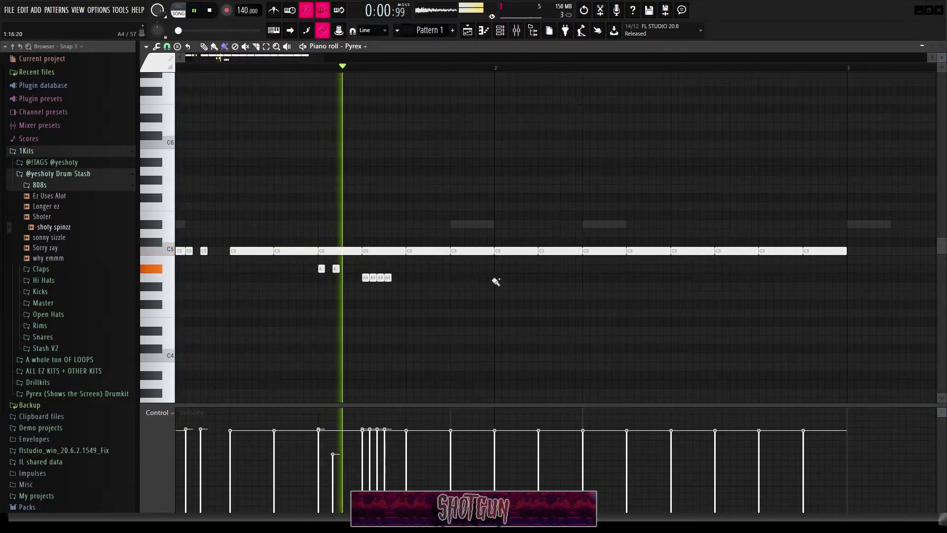
Add three-note hi-hat rolls on F4 at step 15 of bar 1 and G4 at step 1 of bar 2, and raise their velocities
mouse_move(452, 312)
mouse_down()
mouse_move(513, 296)
mouse_move(475, 283)
mouse_up()
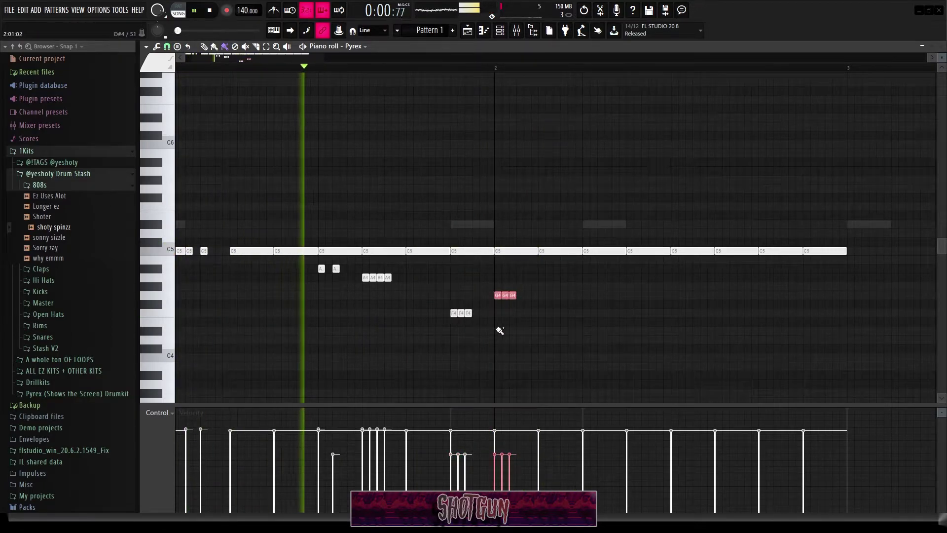
drag(486, 326, 434, 300)
drag(447, 431, 470, 425)
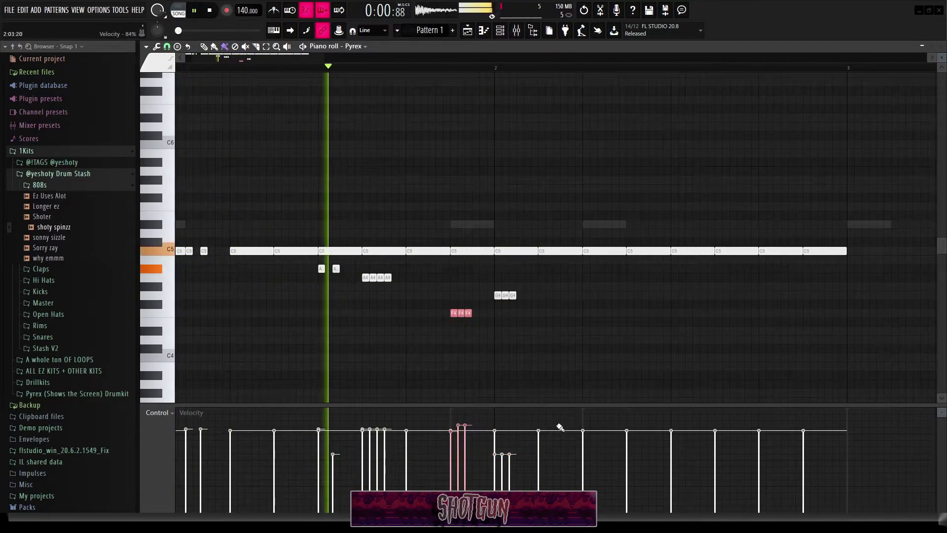
key(space)
drag(551, 334, 443, 290)
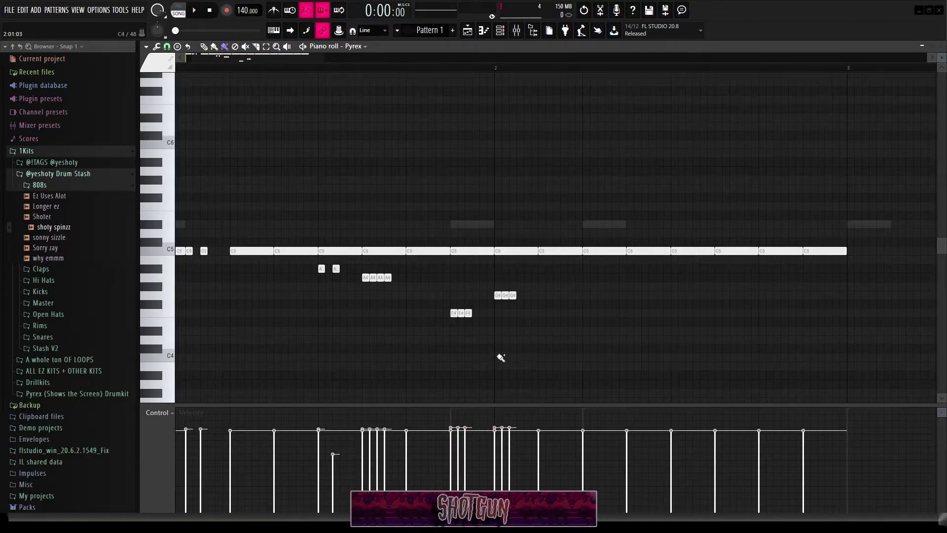
scroll(472, 351, down, 2)
key(space)
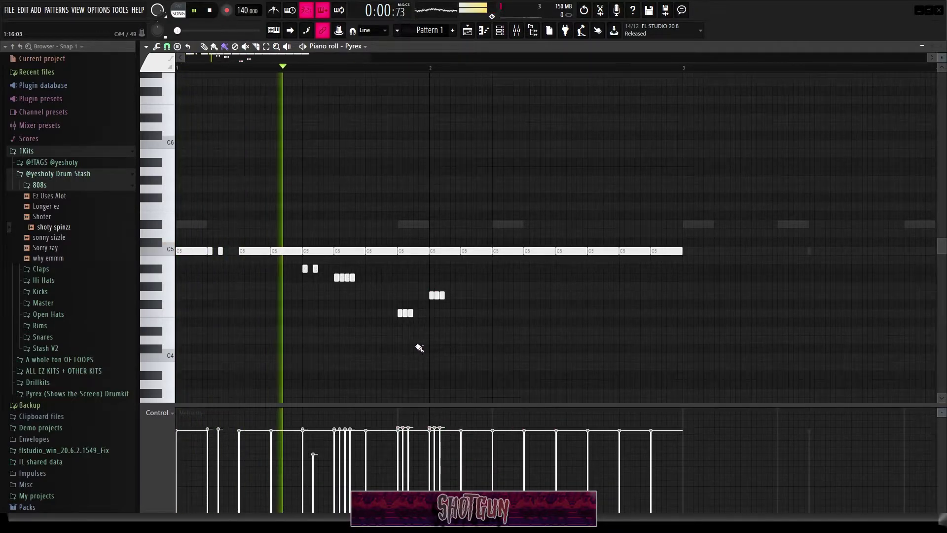
Remove the G4 roll at the start of bar 2, adding a short G4 at step 3 and a four-note G4 roll at step 5
scroll(444, 333, up, 2)
key(space)
key(space)
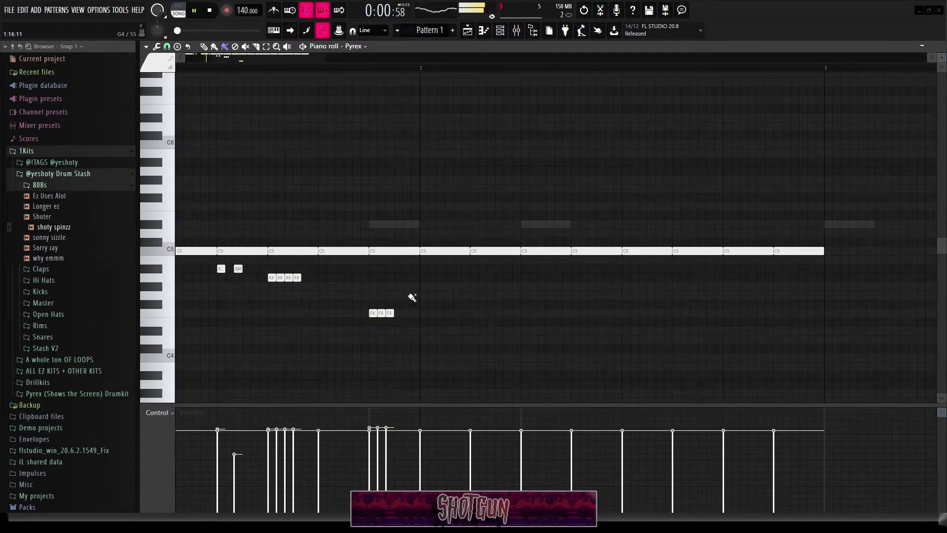
click(473, 295)
drag(522, 295, 561, 291)
key(space)
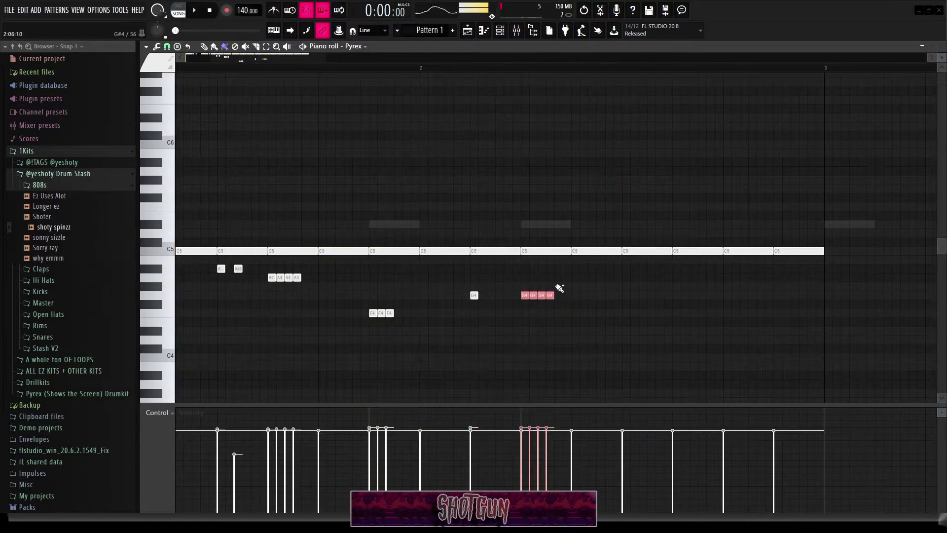
key(space)
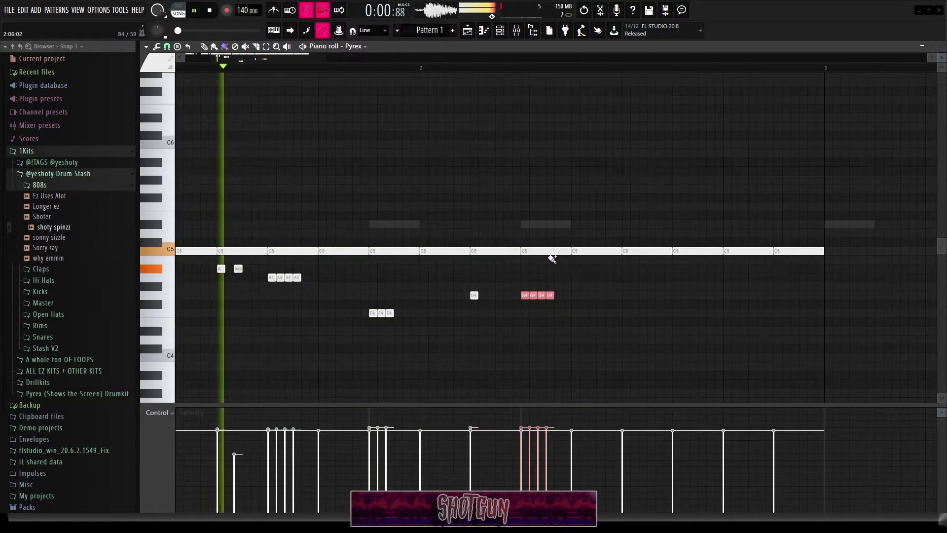
In bar 2, add a short G4 hi-hat at step 9, a six-note G4 roll at step 11 and three F4 notes at step 15
click(626, 295)
drag(677, 297, 715, 299)
key(space)
scroll(711, 305, down, 2)
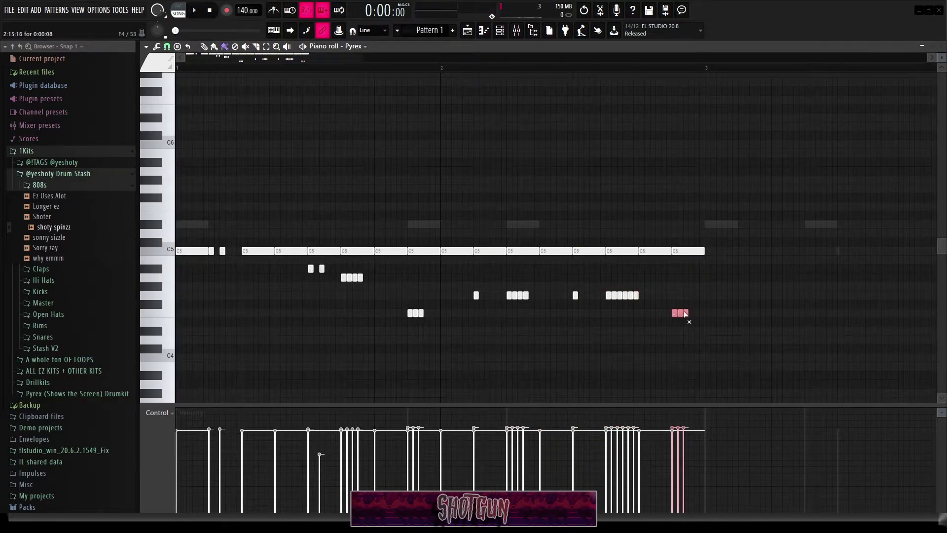
Ramp the velocities downward across the six-note G4 hi-hat roll in bar 2 and listen to it
drag(666, 281, 606, 310)
drag(604, 438, 635, 513)
key(space)
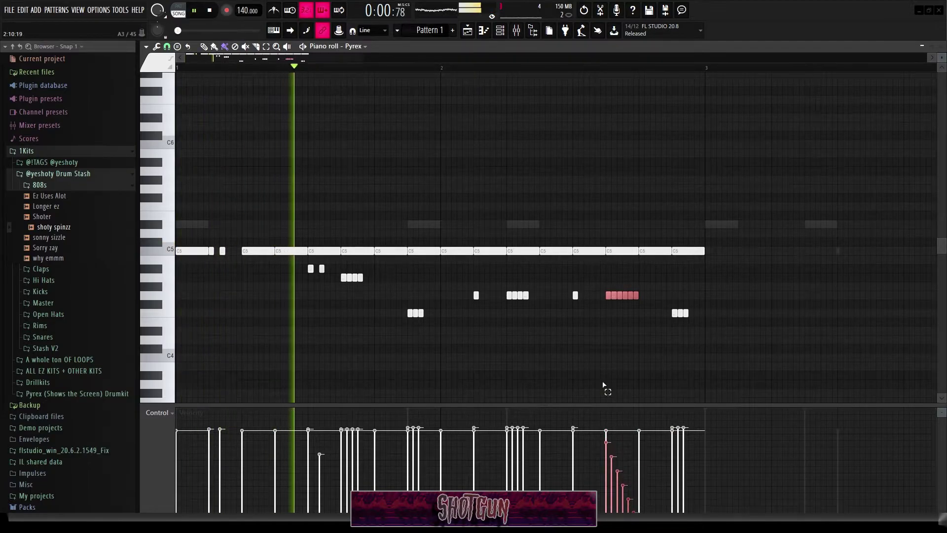
ctrl+click(578, 369)
scroll(578, 369, down, 2)
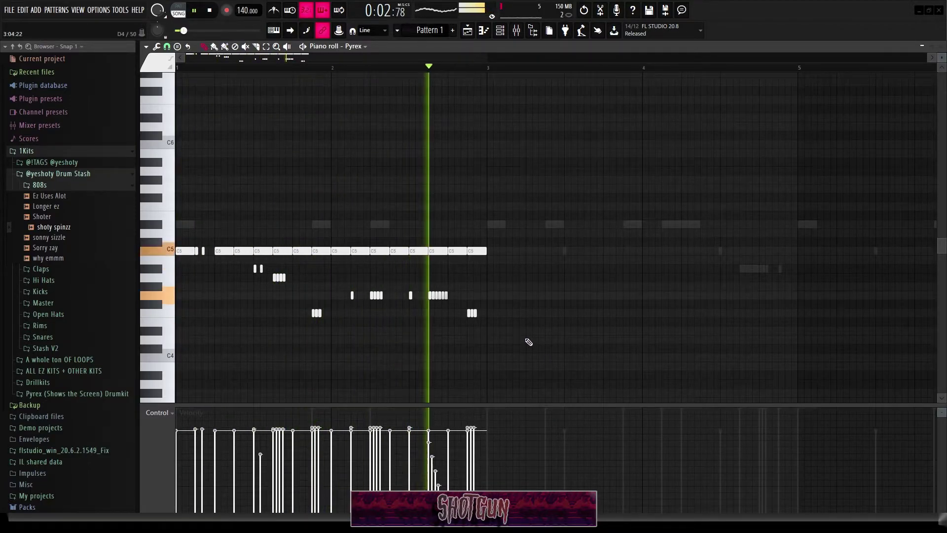
key(space)
Duplicate the two-bar hi-hat pattern into bars 3 and 4 and play it from the start
drag(491, 74, 187, 110)
key(ctrl+b)
key(space)
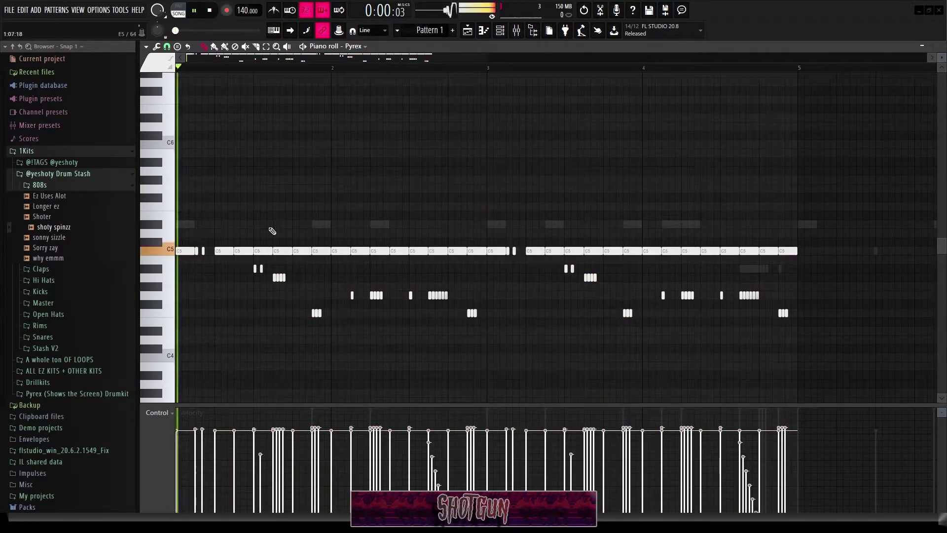
Replace bar 4's G4 hi-hats from step 9 onward by raising the closing F4 roll to A#4 and moving it to step 11
scroll(486, 286, down, 2)
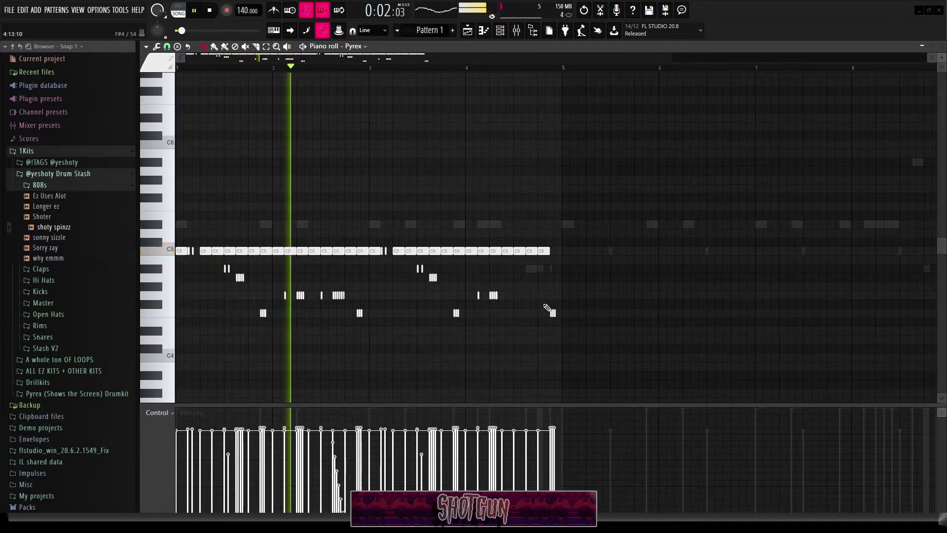
drag(563, 319, 534, 315)
key(shift+Up)
key(shift+Up)
key(shift+Up)
key(shift+Up)
key(shift+Up)
ctrl+click(559, 144)
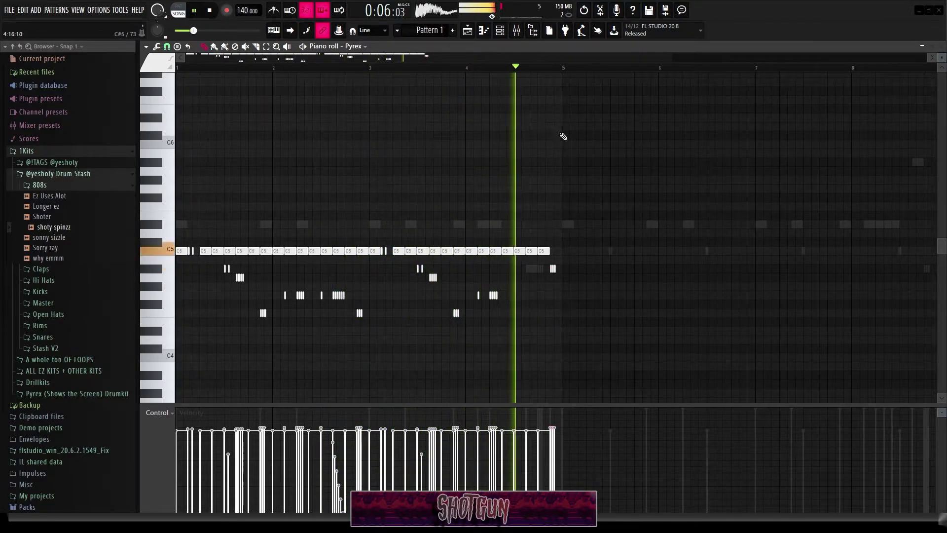
key(space)
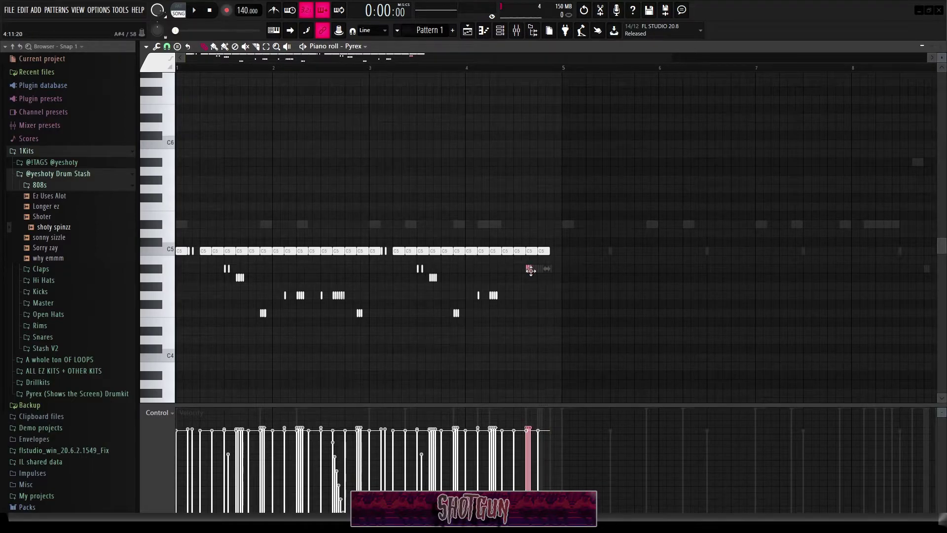
Duplicate the four-bar Pyrex hi-hat pattern into bars 5 to 8
key(space)
key(ctrl+a)
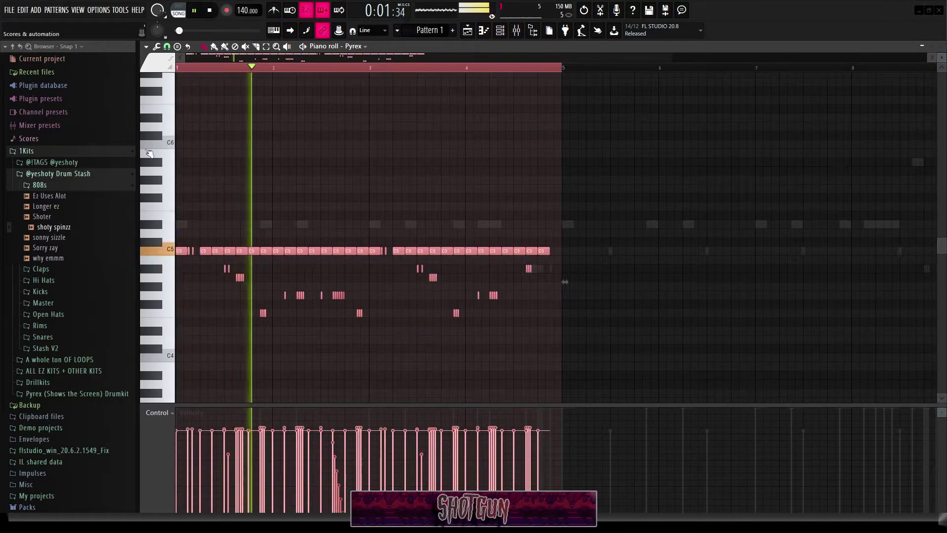
key(ctrl+b)
ctrl+click(458, 133)
key(F7)
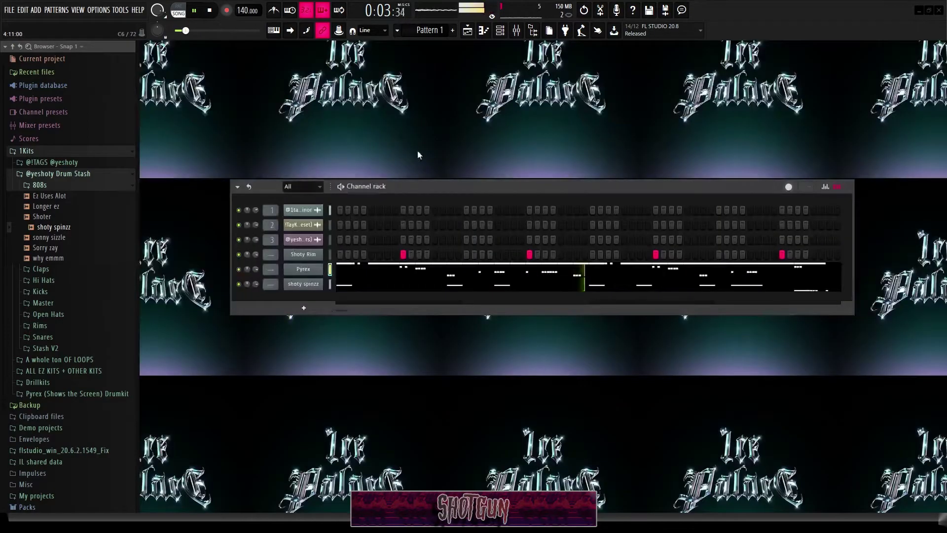
Add the open hat sample "Ez used first shoty used second" from the Open Hats folder as a new channel
click(79, 187)
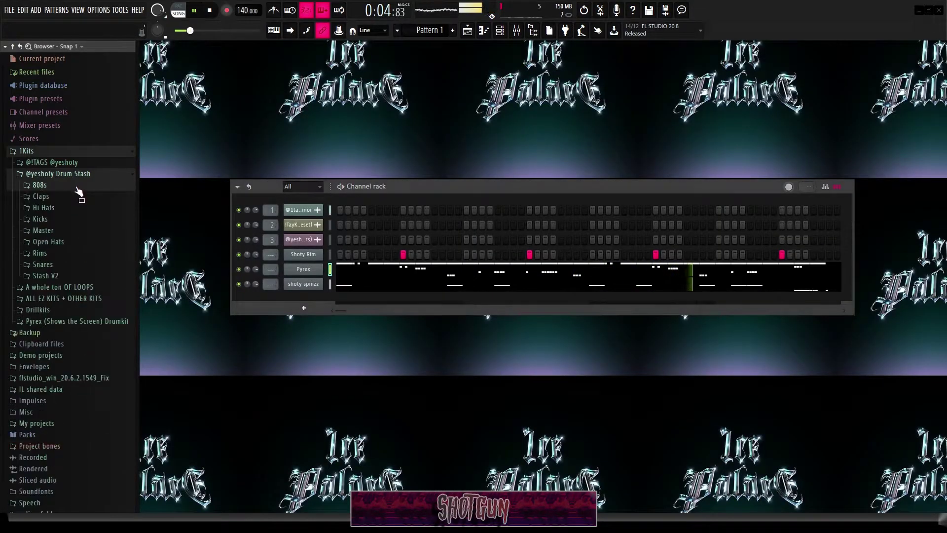
click(78, 242)
drag(297, 299, 339, 303)
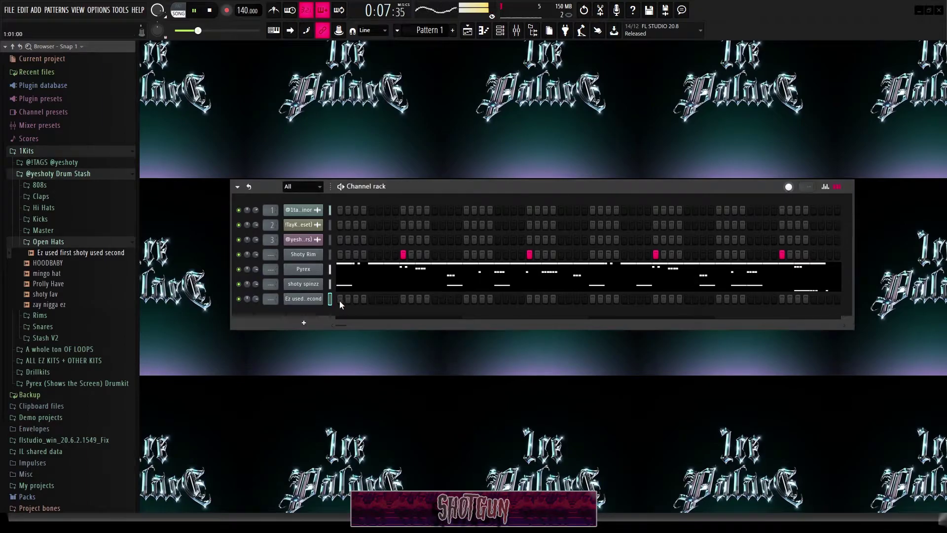
Place open hat hits on step 1 of bars 1 and 3, step 5 of bars 2 and 4, and step 15 of bar 3
key(space)
click(498, 298)
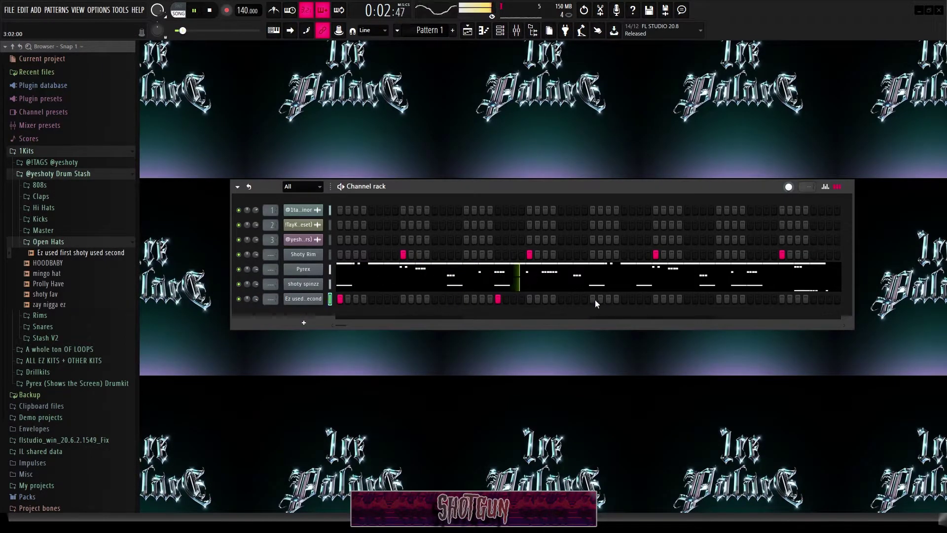
click(750, 298)
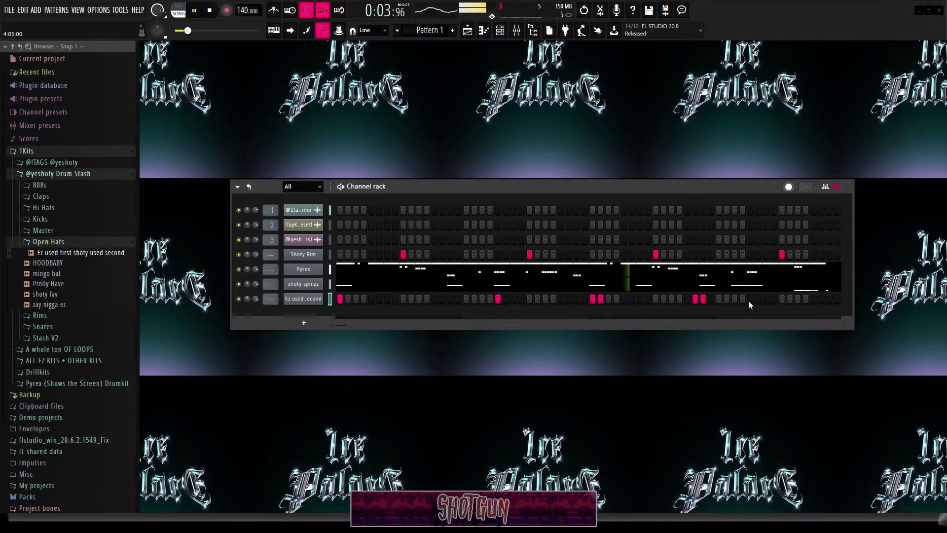
click(695, 299)
right_click(696, 300)
click(701, 300)
right_click(601, 299)
Duplicate the four-bar open hat pattern into bars 5 to 8
key(F7)
drag(429, 69, 179, 74)
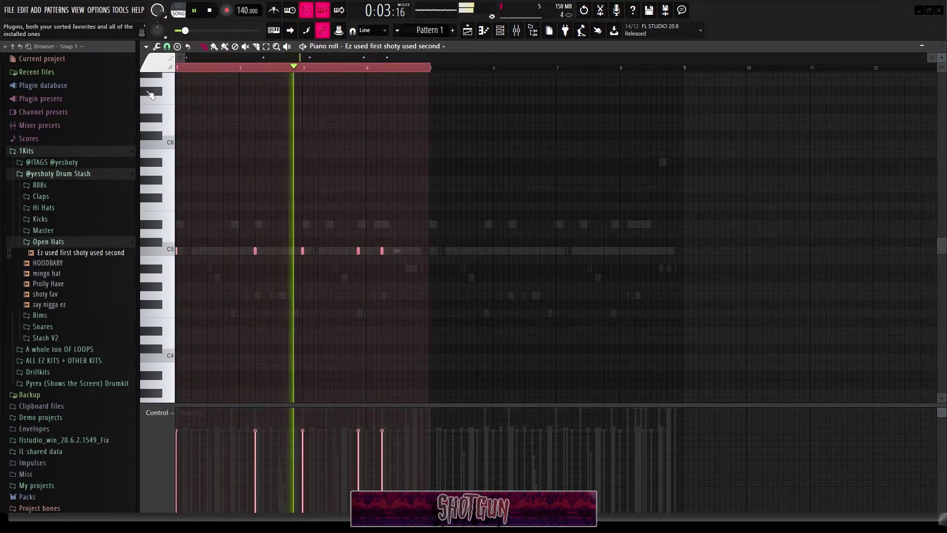
drag(431, 70, 179, 83)
key(ctrl+b)
ctrl+click(471, 72)
key(F7)
Audition the snare samples, add "that snare" above Pyrex, and place hits on step 15 of bars 1 and 3 and step 3 of bar 4
click(110, 244)
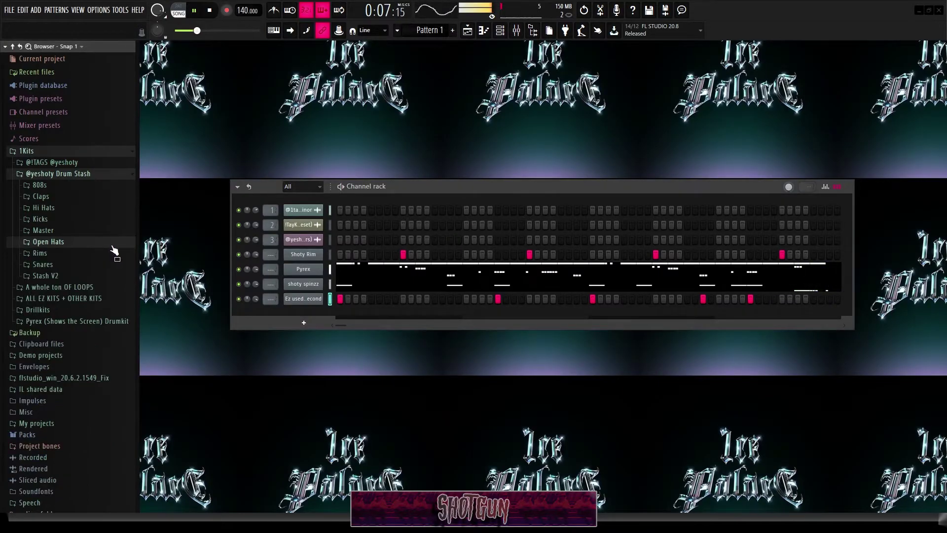
click(85, 266)
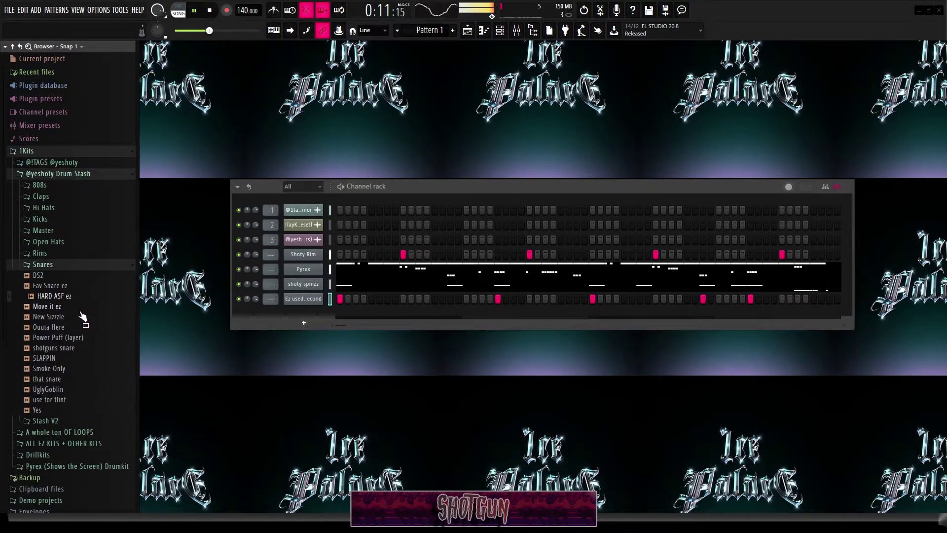
click(66, 264)
click(68, 266)
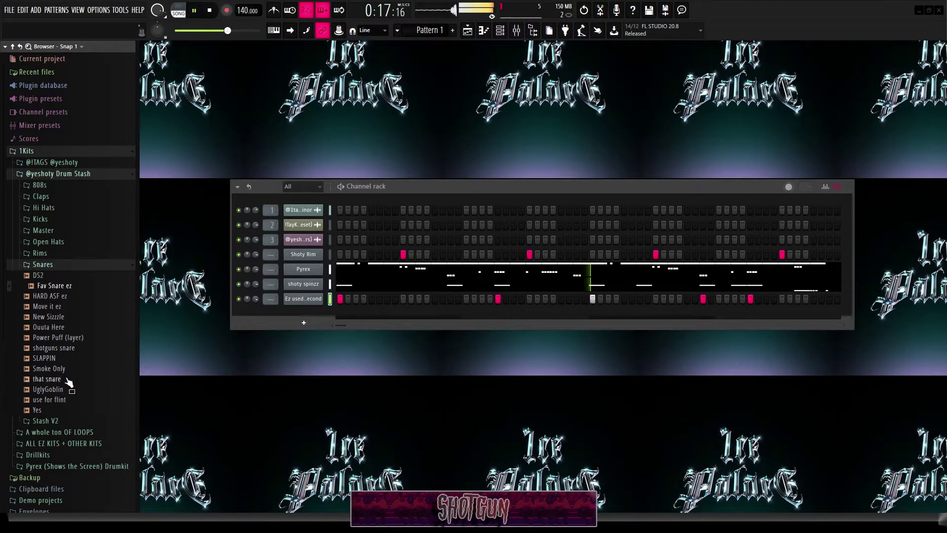
drag(311, 264, 312, 269)
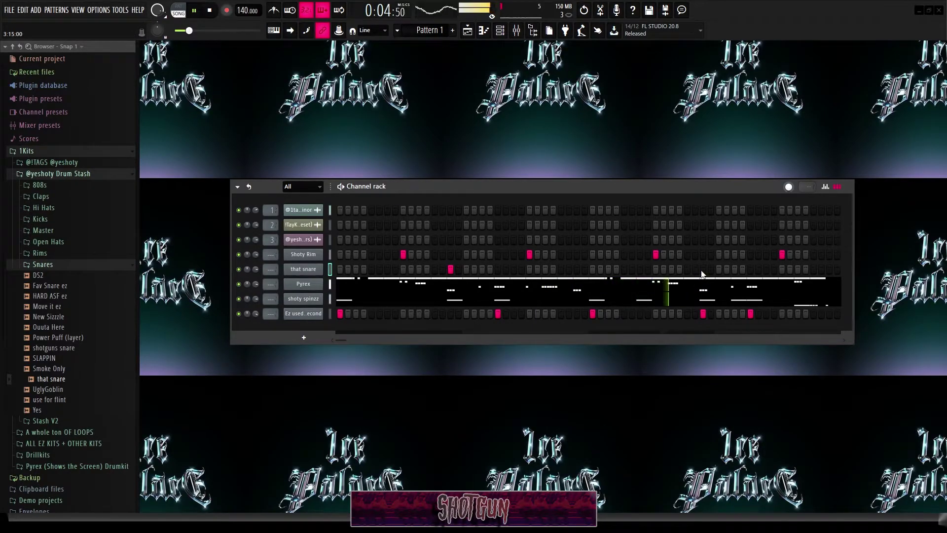
Duplicate the four-bar "that snare" pattern into bars 5 to 8
key(F7)
drag(432, 68, 158, 74)
key(ctrl+b)
key(F7)
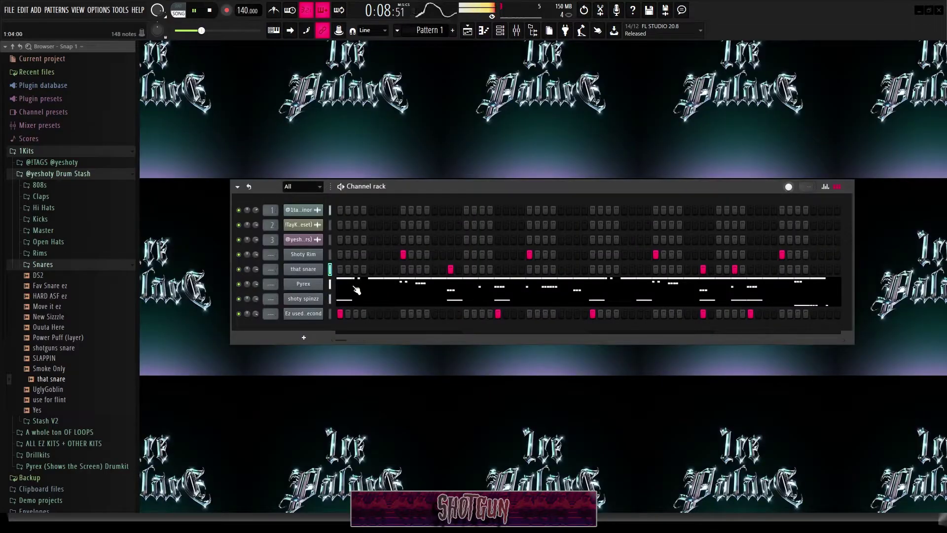
Route the five drum channels from Shoty Rim to the open hat to mixer tracks 4 to 8 and bring up the mixer
click(90, 266)
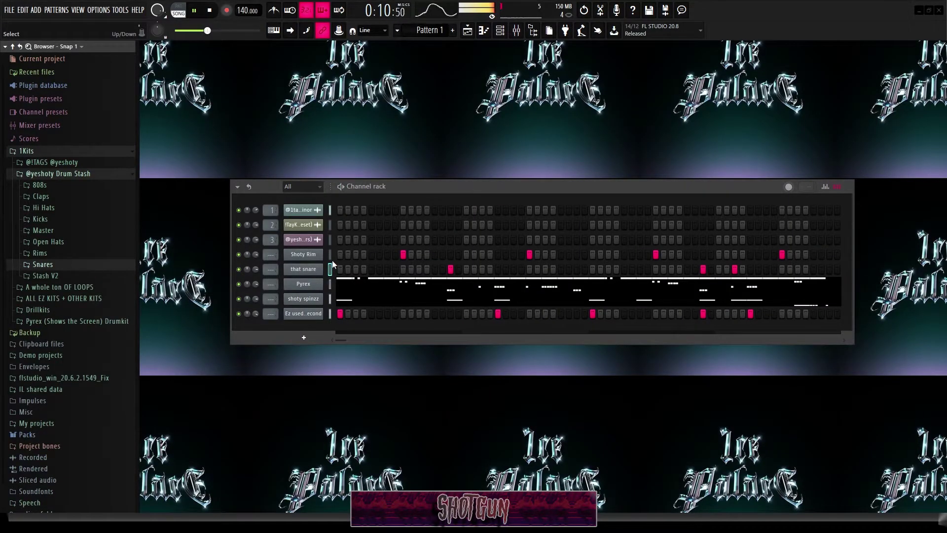
drag(333, 259, 336, 349)
key(ctrl+l)
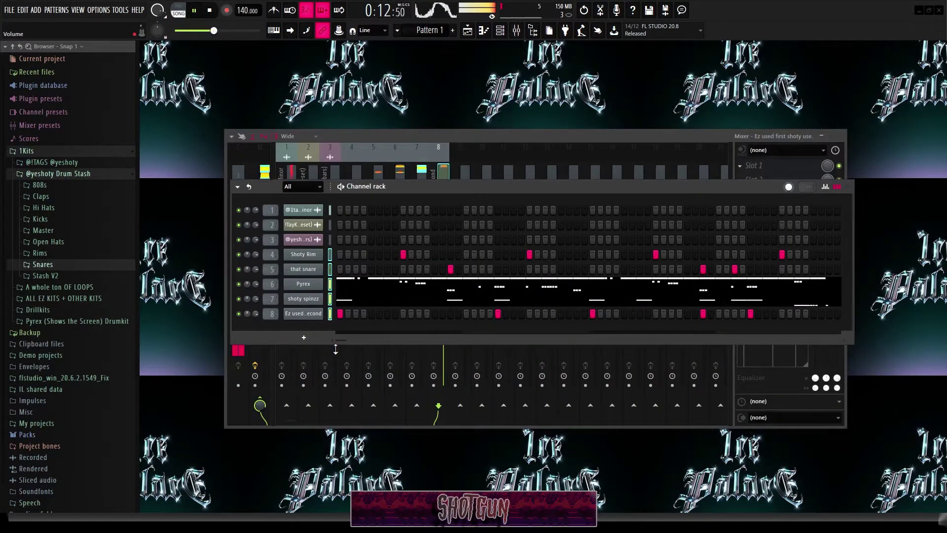
click(407, 135)
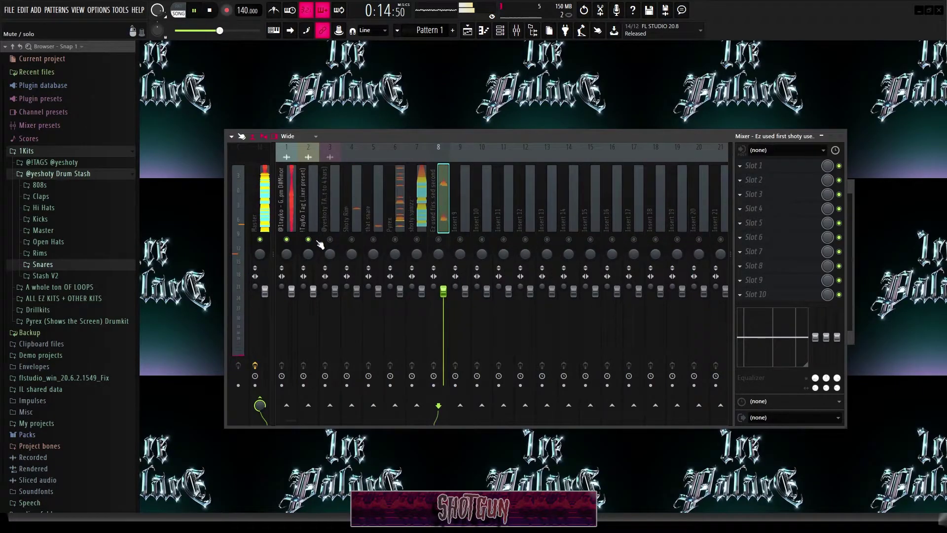
Unmute Shoty Rim at 106% volume, unmute "that snare" at a slightly lower level, and turn the Galicia loop down slightly
click(353, 240)
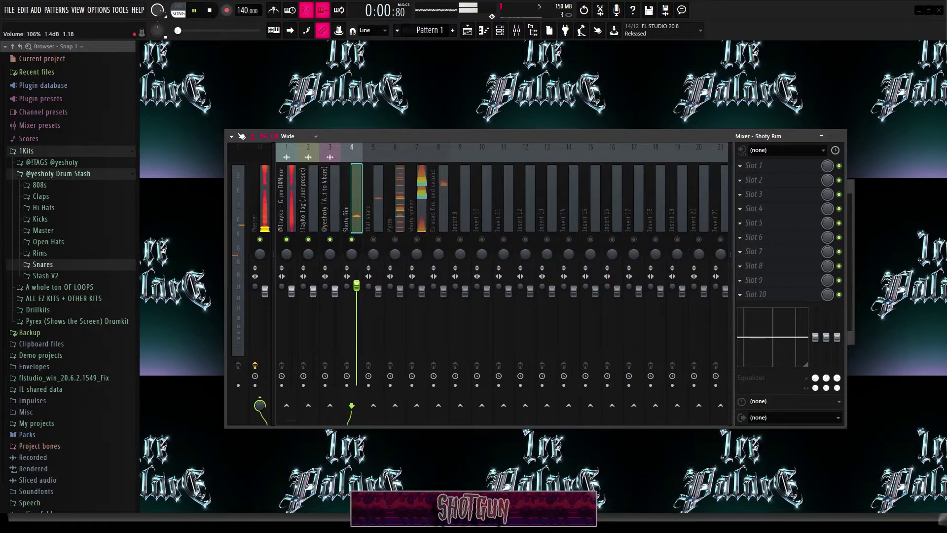
click(373, 239)
drag(379, 292, 379, 297)
click(356, 286)
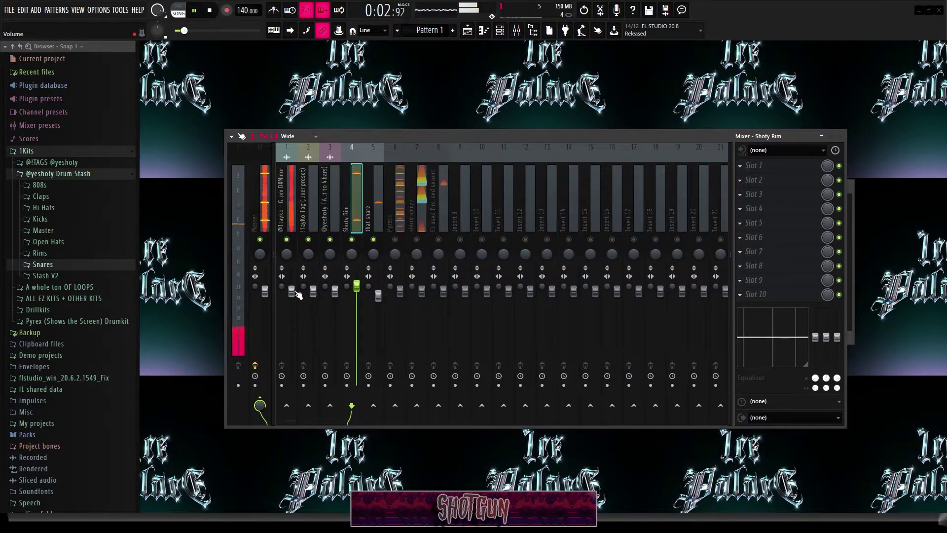
drag(292, 291, 293, 296)
Unmute the Pyrex hi-hat track and apply the randomizer to all its notes
click(395, 239)
click(404, 229)
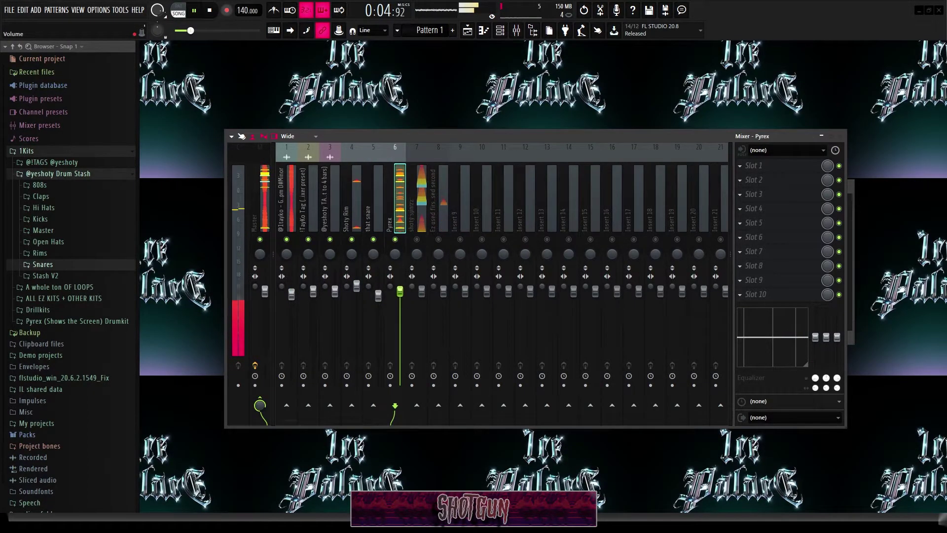
key(F7)
click(345, 47)
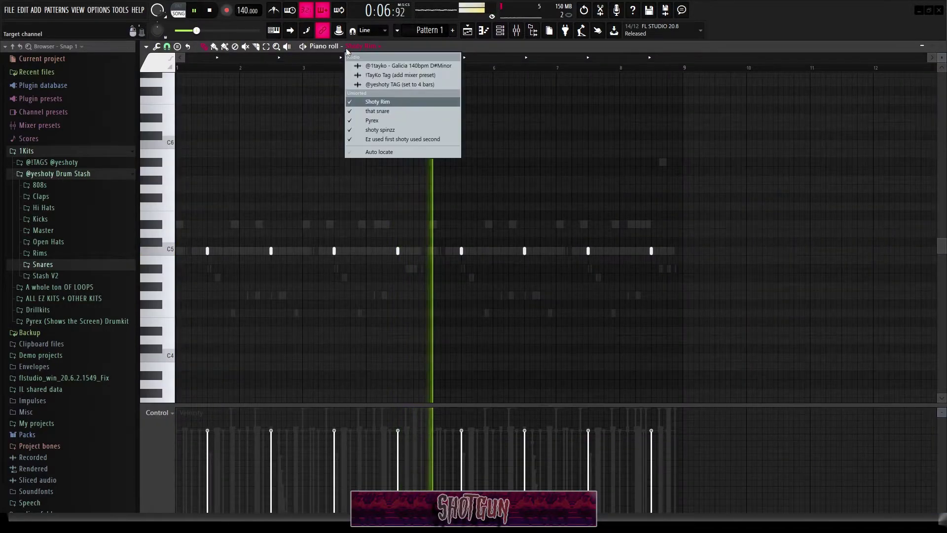
click(384, 121)
key(ctrl+a)
key(alt+r)
key(Return)
key(F7)
Unmute the open hat and shoty spinzz tracks, adjust their stereo separation, raise the open hat slightly and lower shoty spinzz slightly
click(439, 239)
click(442, 249)
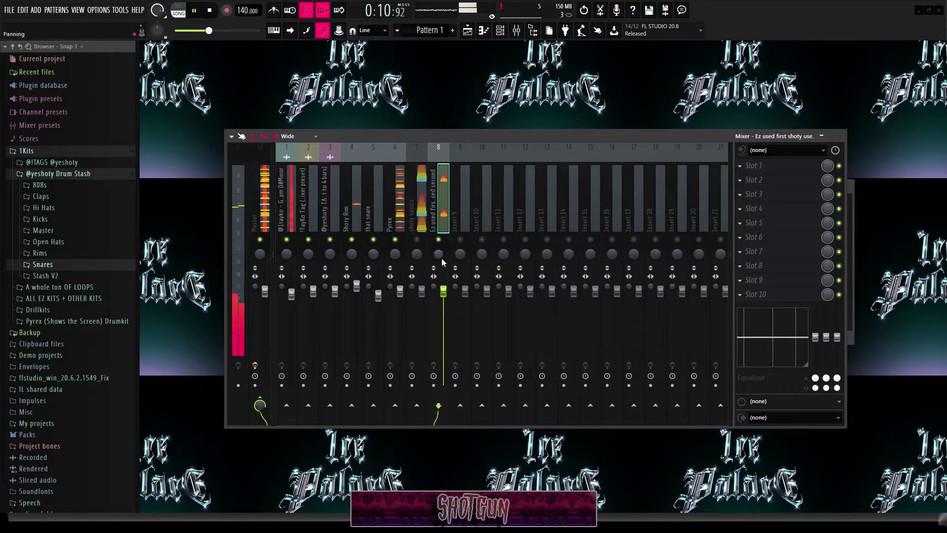
drag(435, 286, 426, 307)
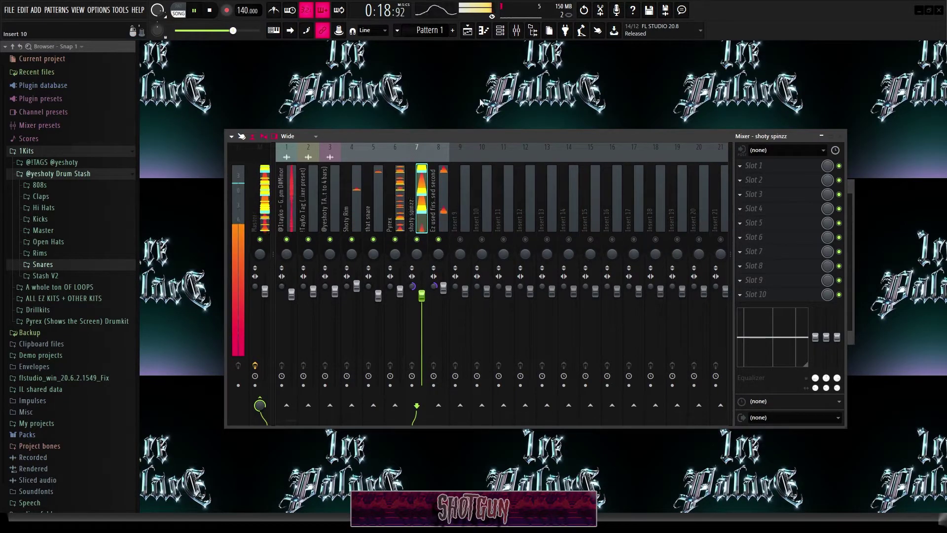
Delete both Pattern 1 clips from track 3 of the playlist
click(467, 31)
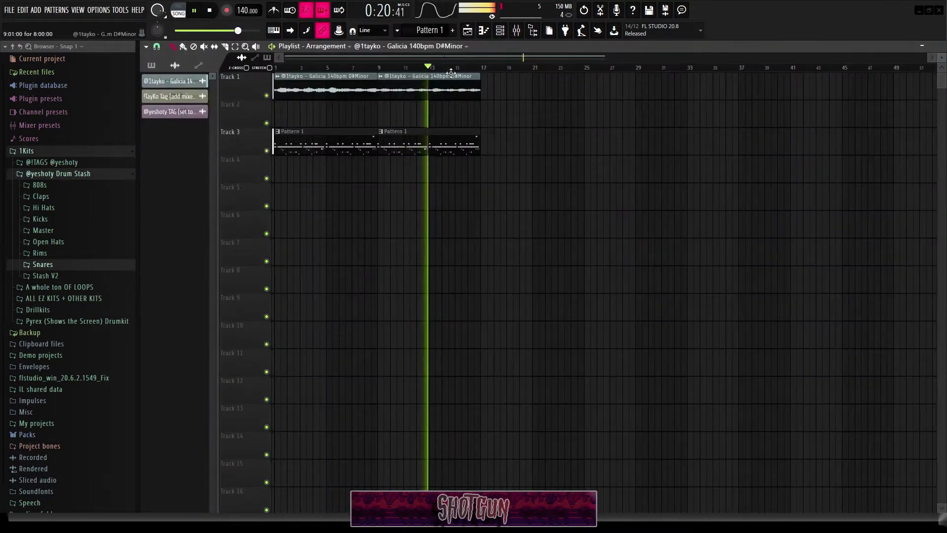
key(space)
right_click(428, 141)
right_click(340, 134)
key(space)
key(space)
drag(341, 85, 341, 112)
mouse_move(424, 86)
mouse_down()
mouse_move(320, 87)
mouse_move(423, 83)
mouse_up()
key(space)
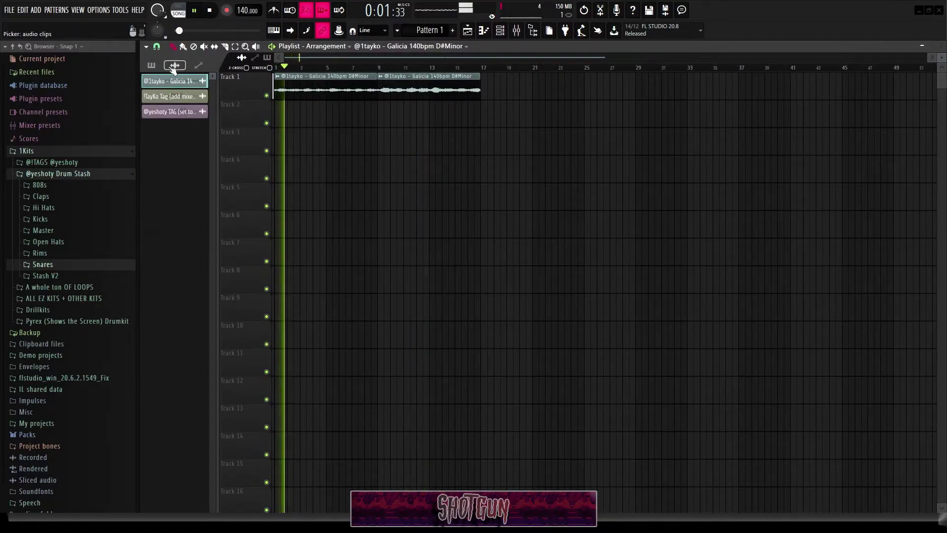
Split Pattern 1 by channel and place the five resulting patterns at bar 9 on tracks 3 to 7
click(152, 65)
right_click(173, 78)
click(201, 236)
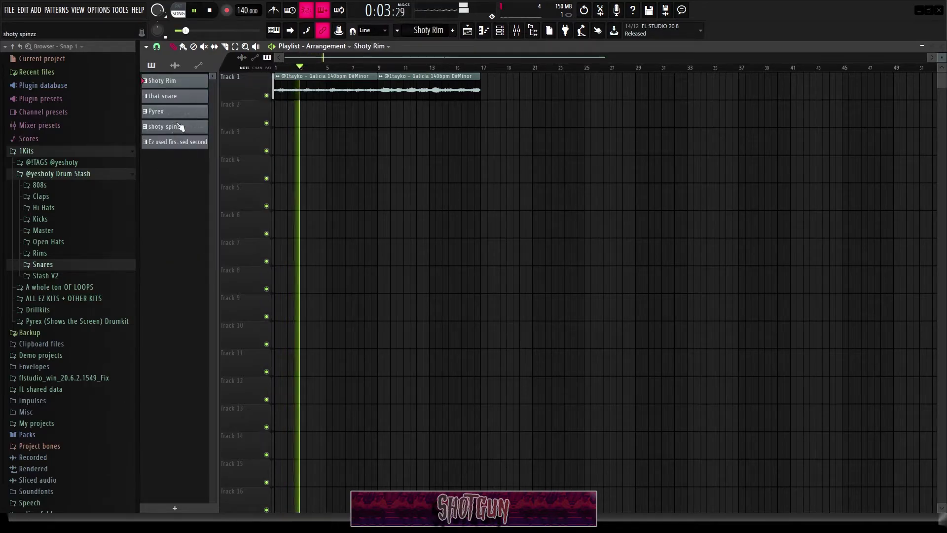
drag(196, 89, 380, 143)
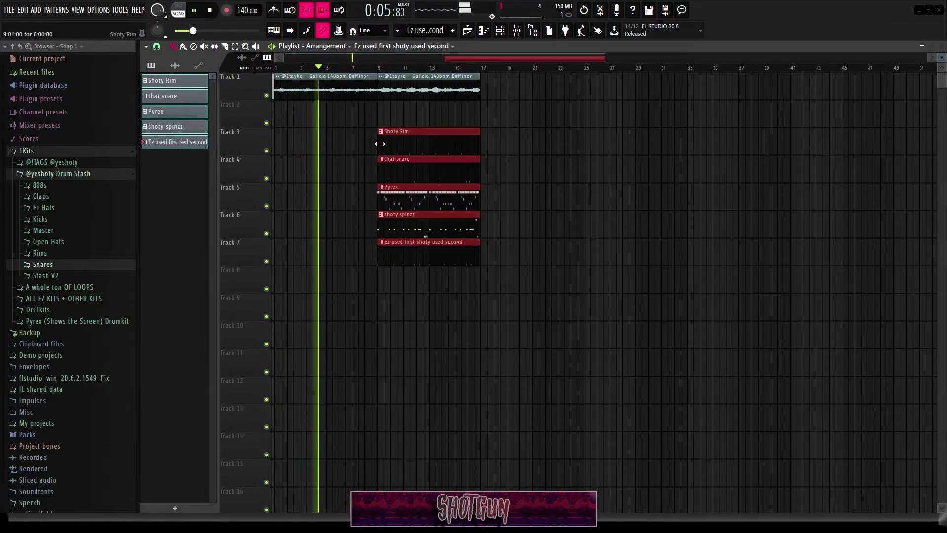
Duplicate the Galicia loop clips on track 1 to extend the loop to bar 41
key(ctrl+b)
ctrl+click(467, 116)
drag(342, 89, 634, 89)
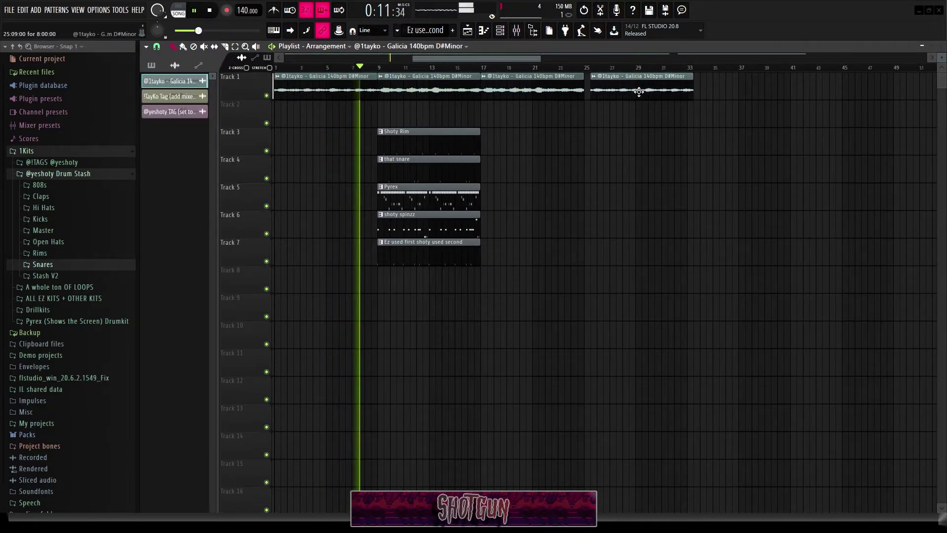
key(ctrl+b)
Duplicate the block of five drum clips three times so the drums run from bar 9 to bar 41
drag(560, 320, 402, 129)
key(ctrl+b)
key(ctrl+b)
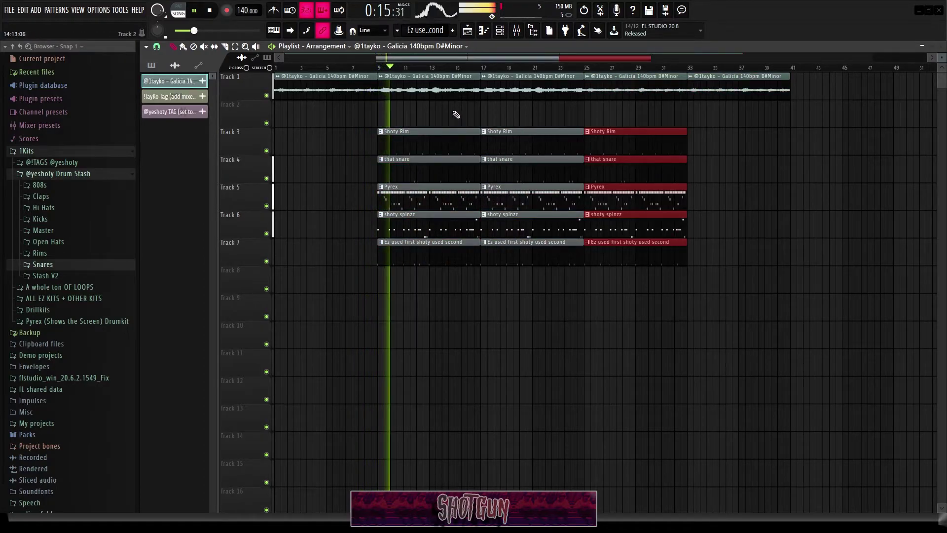
key(ctrl+b)
Slice out bar 16 from the Shoty Rim, that snare, Pyrex and open hat clips, keeping the shoty spinzz 808
key(ctrl+d)
drag(469, 128, 473, 254)
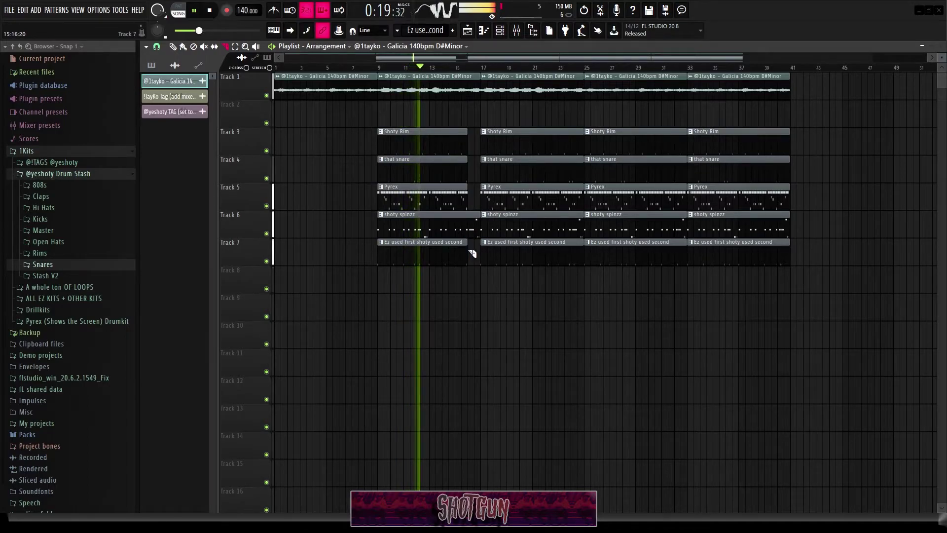
Cut bars 25 and 26 from all five drum tracks and delete the snare clip that starts at bar 27
scroll(623, 239, up, 5)
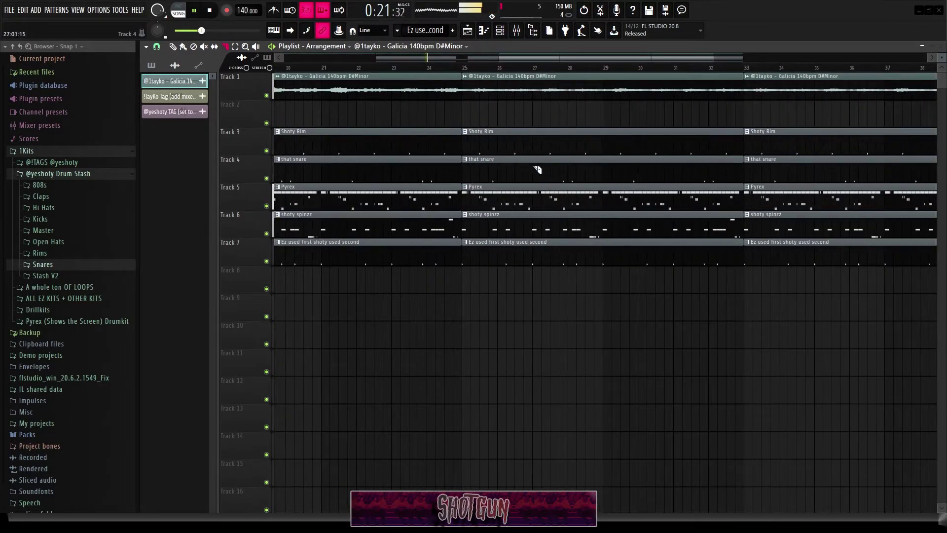
drag(540, 261, 540, 262)
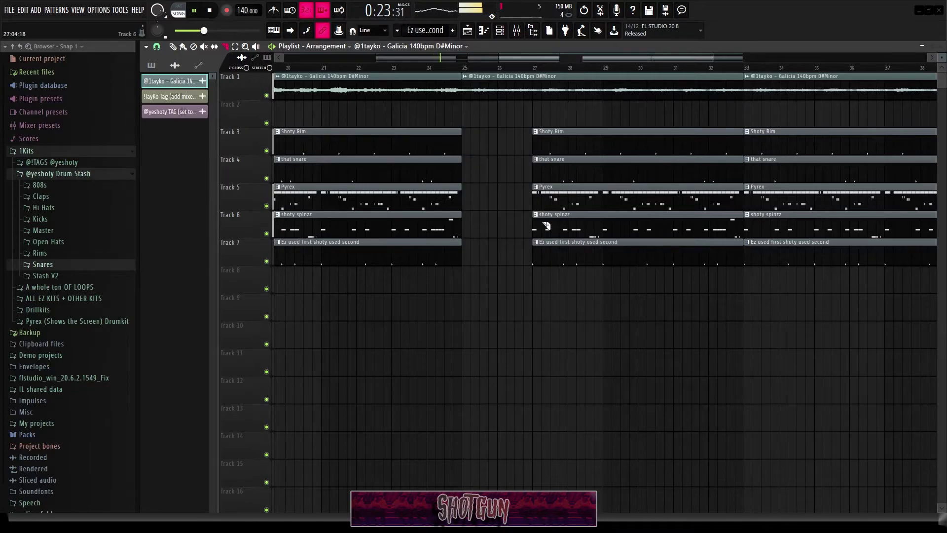
right_click(596, 177)
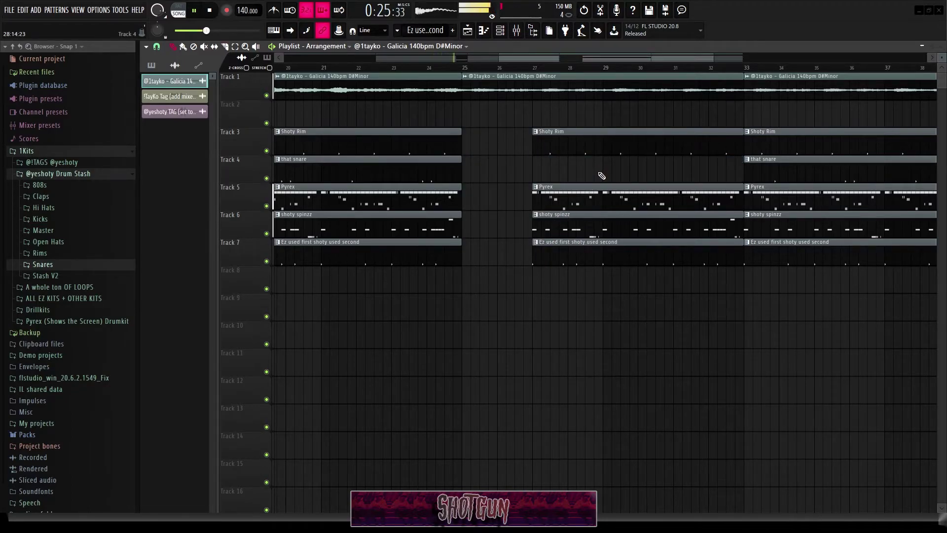
Trim the last drum clips to end at bar 40, with Pyrex ending at bar 39, and delete the snare clip at bar 33
scroll(784, 190, down, 4)
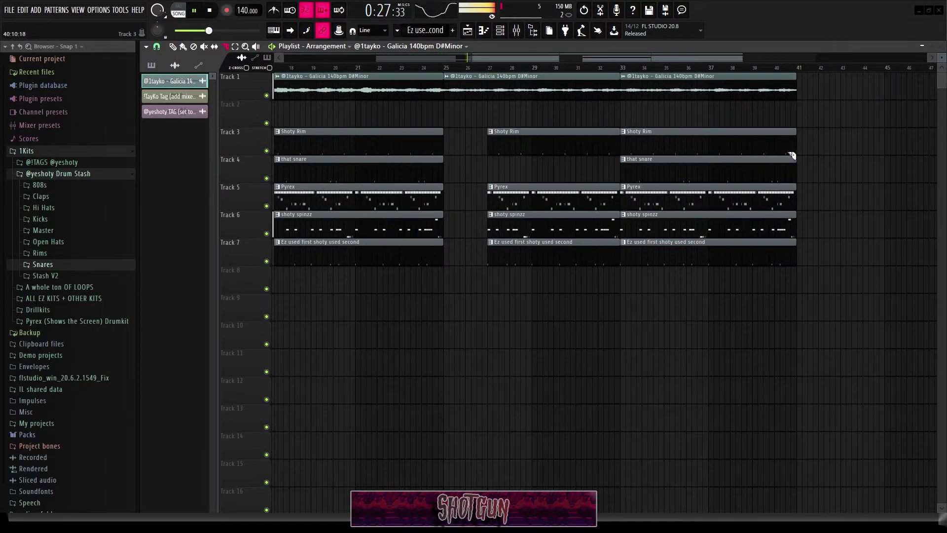
drag(783, 151, 778, 262)
scroll(765, 258, up, 2)
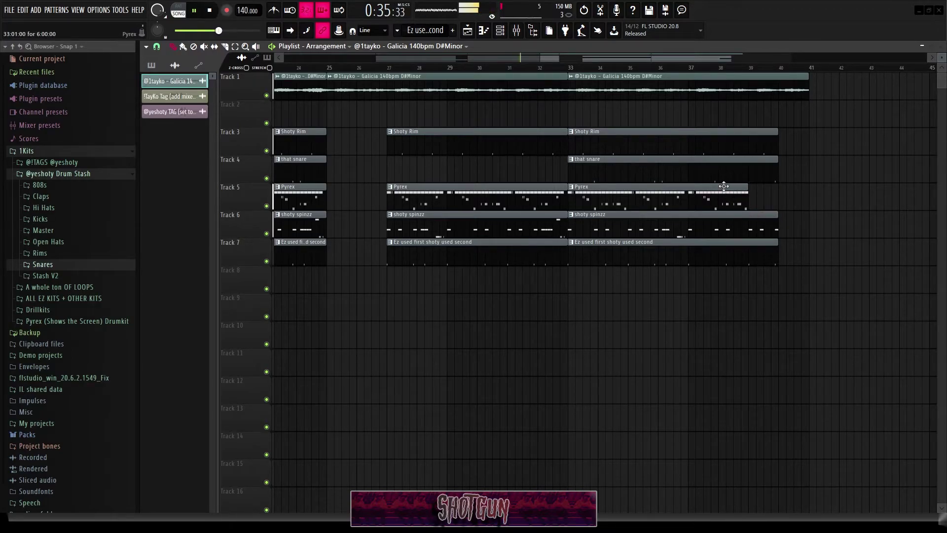
right_click(722, 170)
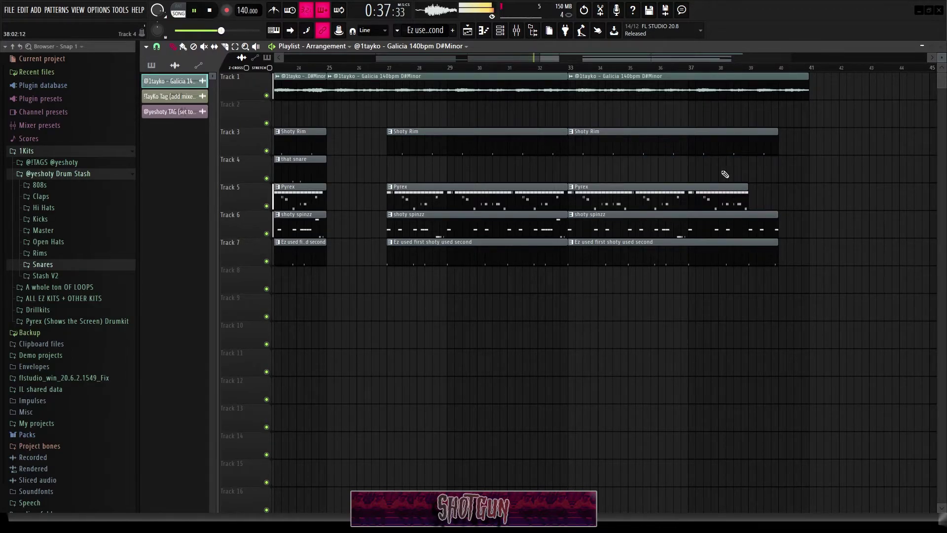
Duplicate the loop and drum section from bar 9 to bar 41 twice so the arrangement runs to bar 105, and stop playback
scroll(723, 178, down, 4)
drag(762, 320, 435, 89)
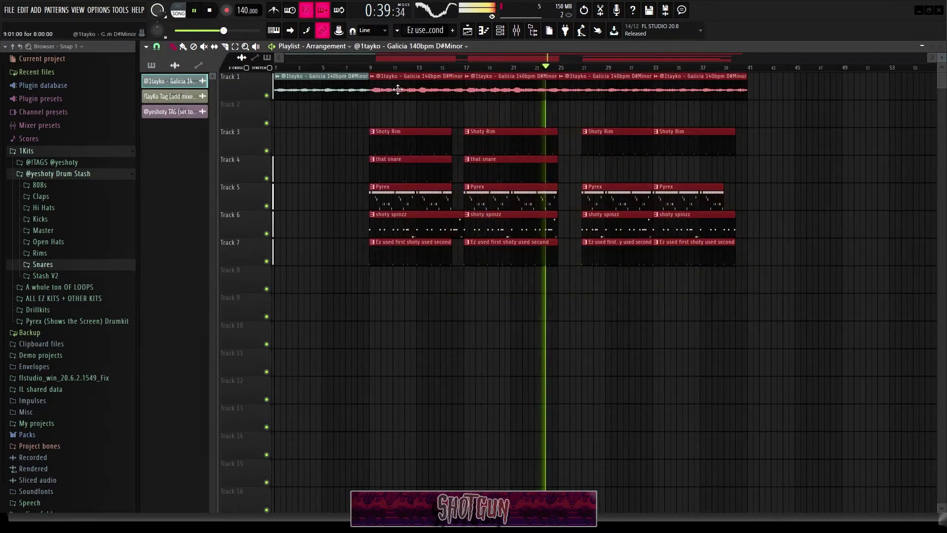
key(ctrl+b)
scroll(683, 109, down, 2)
key(ctrl+b)
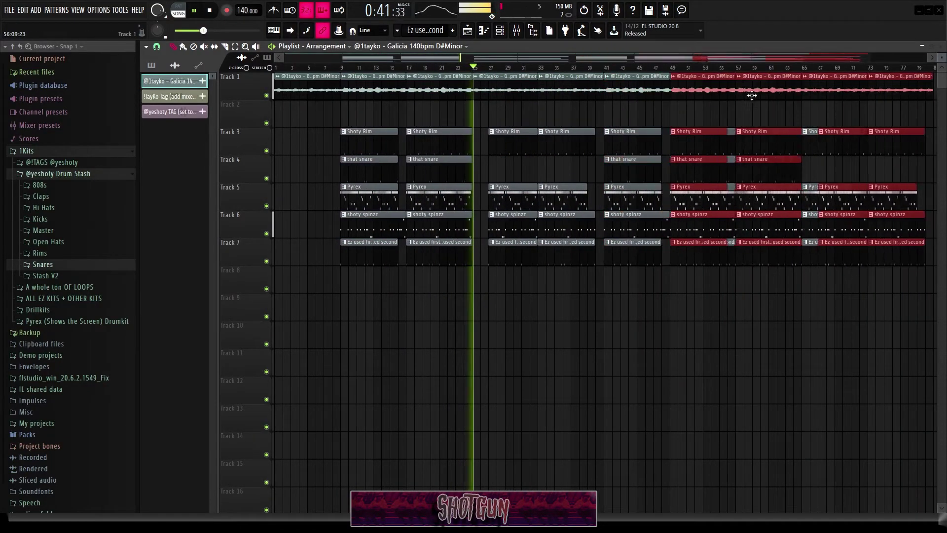
ctrl+click(829, 112)
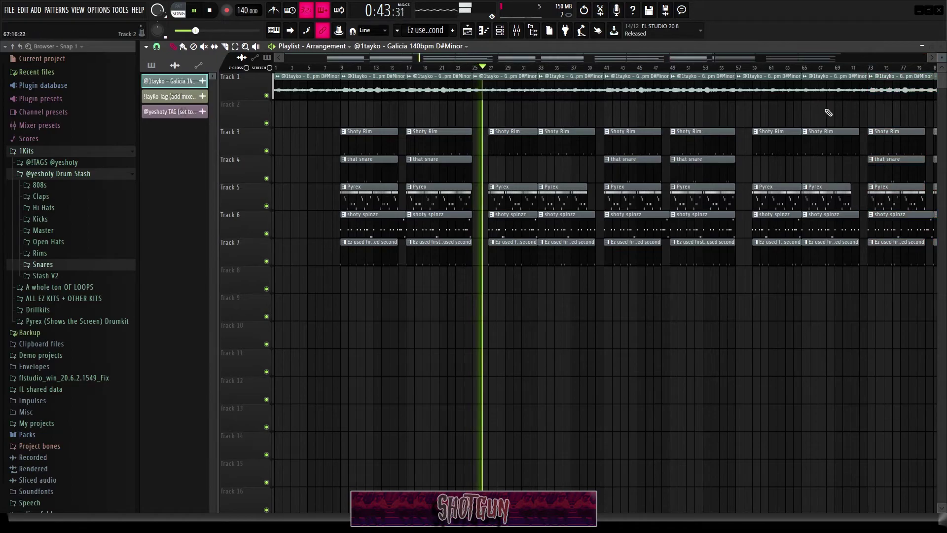
scroll(543, 100, down, 2)
key(space)
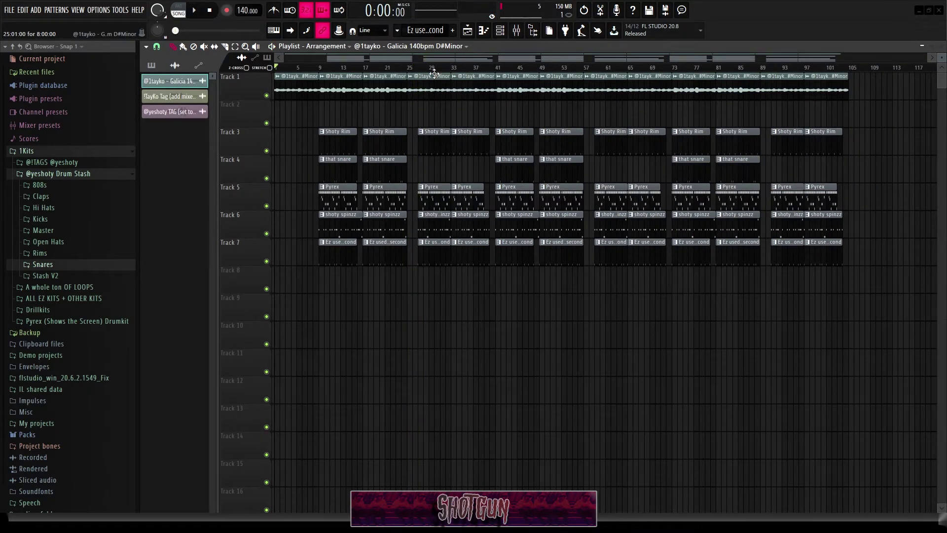
Remove the duplicated sections after bar 41
drag(326, 73, 466, 72)
drag(838, 292, 316, 76)
key(Delete)
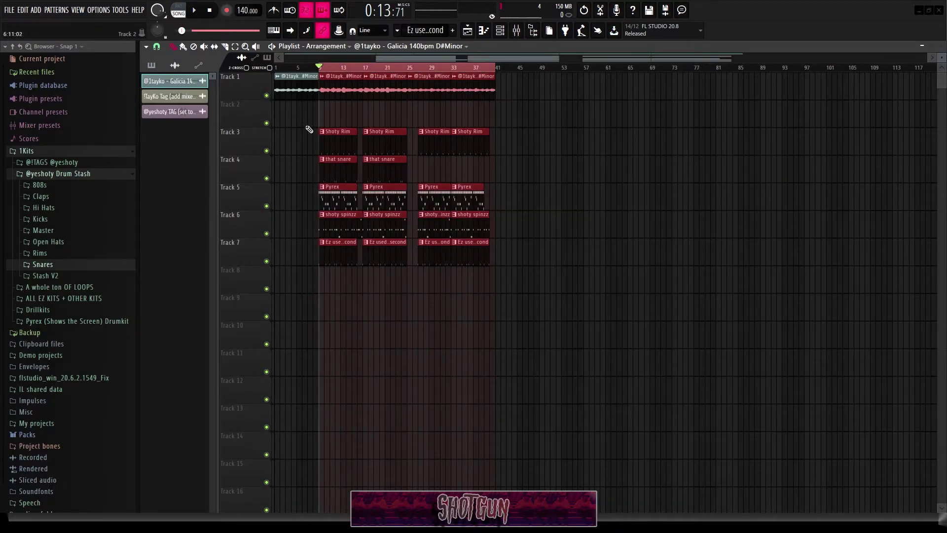
Highlight bars 9 to 25 and bars 25 to 41 in turn to review the two parts of the section
scroll(310, 130, up, 4)
scroll(493, 98, down, 2)
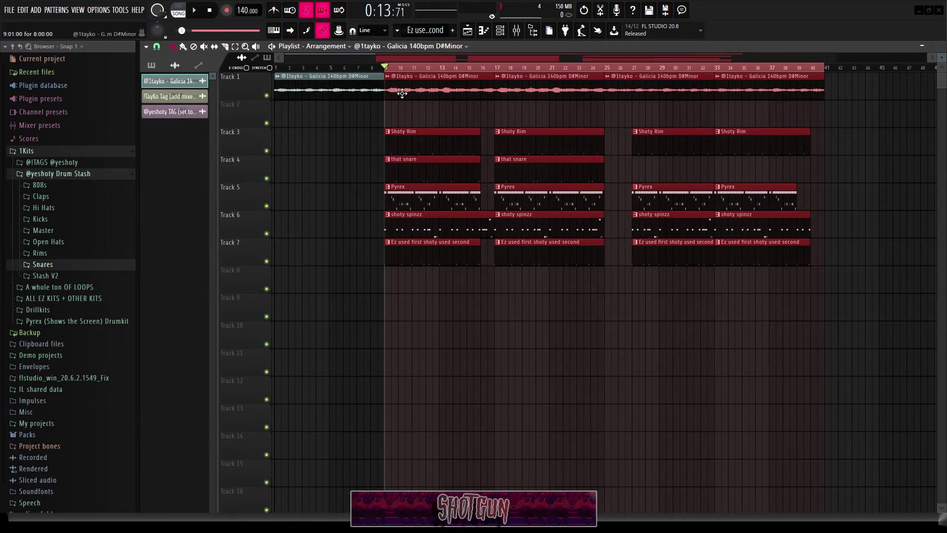
drag(392, 73, 605, 74)
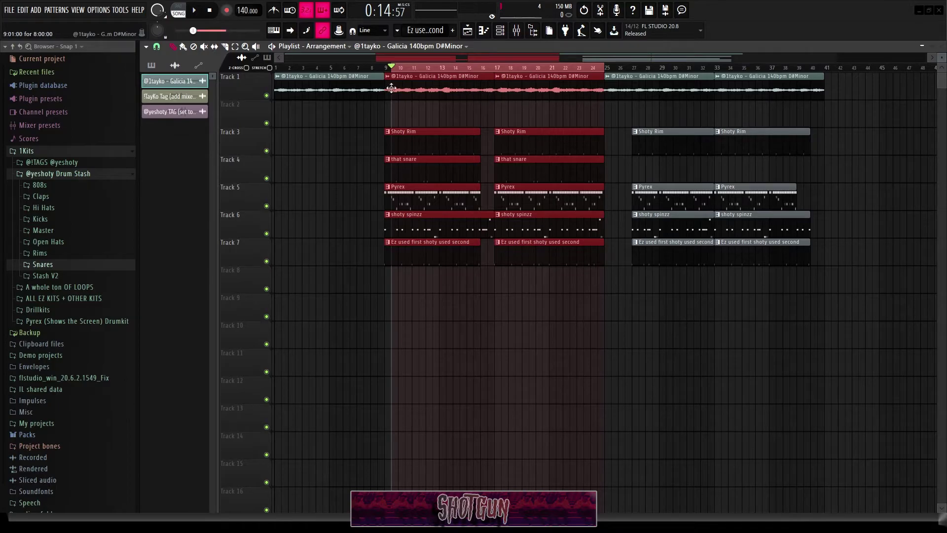
drag(388, 78, 591, 76)
drag(610, 73, 827, 73)
scroll(819, 76, down, 1)
Copy all loop and drum clips from bar 9 to bar 41 twice in succession, extending the arrangement to bar 105, and clear the selection
drag(810, 292, 394, 75)
drag(763, 88, 780, 89)
scroll(774, 90, down, 2)
drag(627, 92, 879, 85)
ctrl+click(854, 112)
scroll(503, 94, down, 2)
ctrl+click(450, 68)
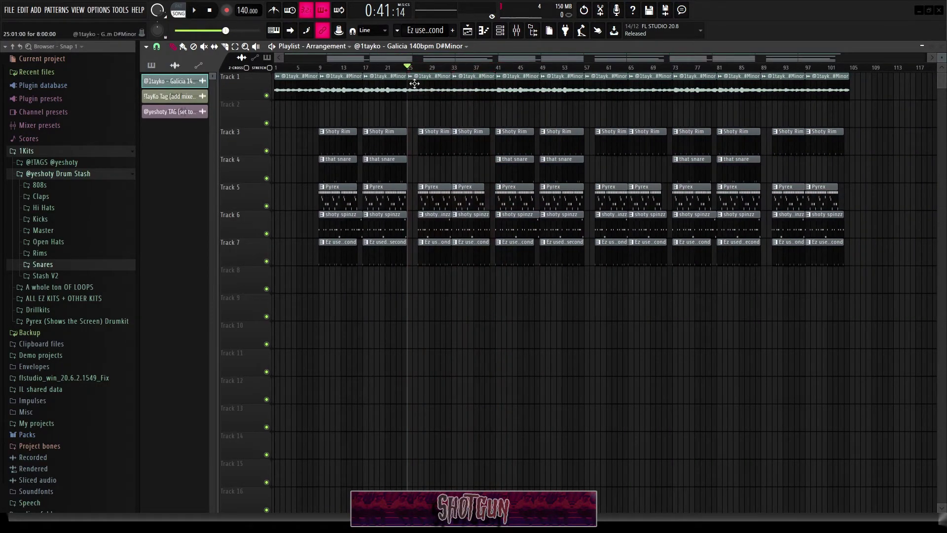
Highlight the repeated section from bar 9 to bar 41, clear the selection, and move the playhead to about bar 4
drag(320, 75, 491, 75)
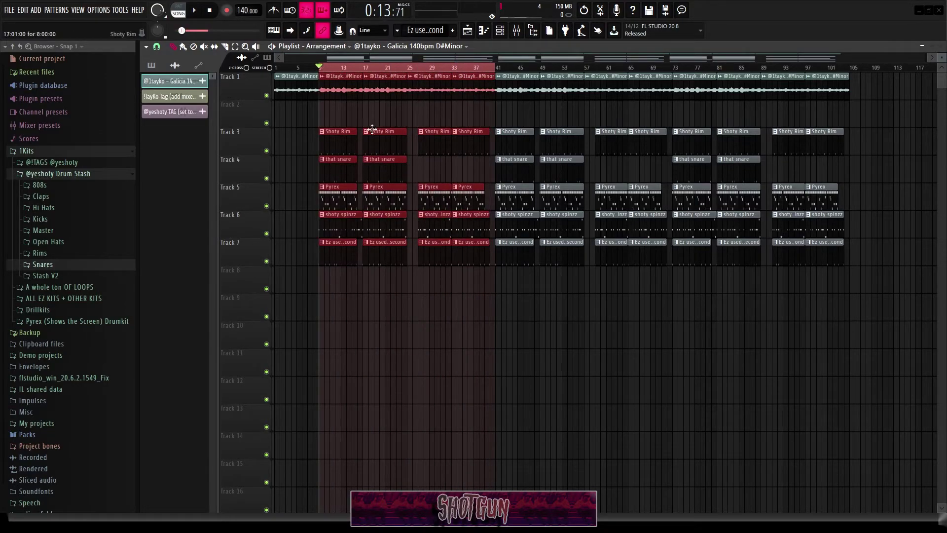
ctrl+click(422, 75)
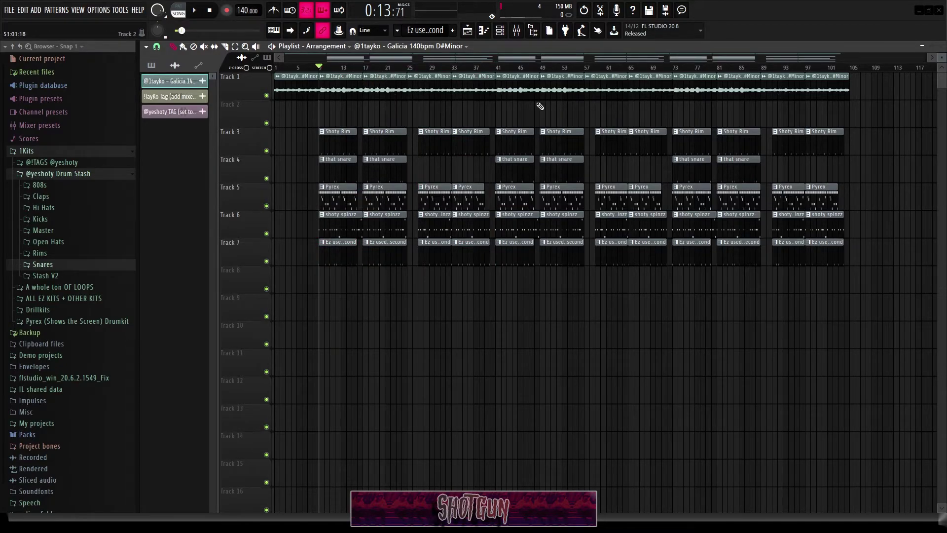
click(292, 67)
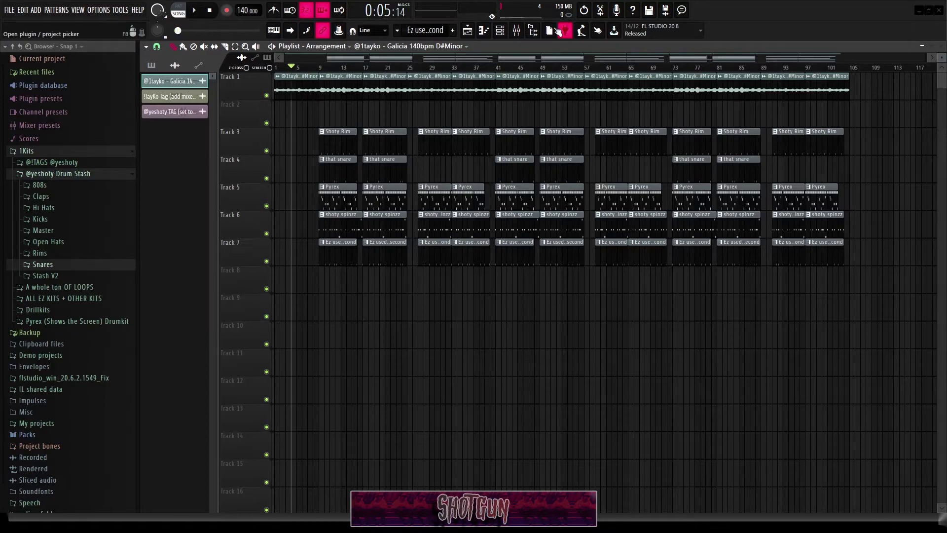
Copy the Master track's volume value, create an automation clip for that volume, and close the mixer
click(517, 32)
click(263, 229)
right_click(265, 292)
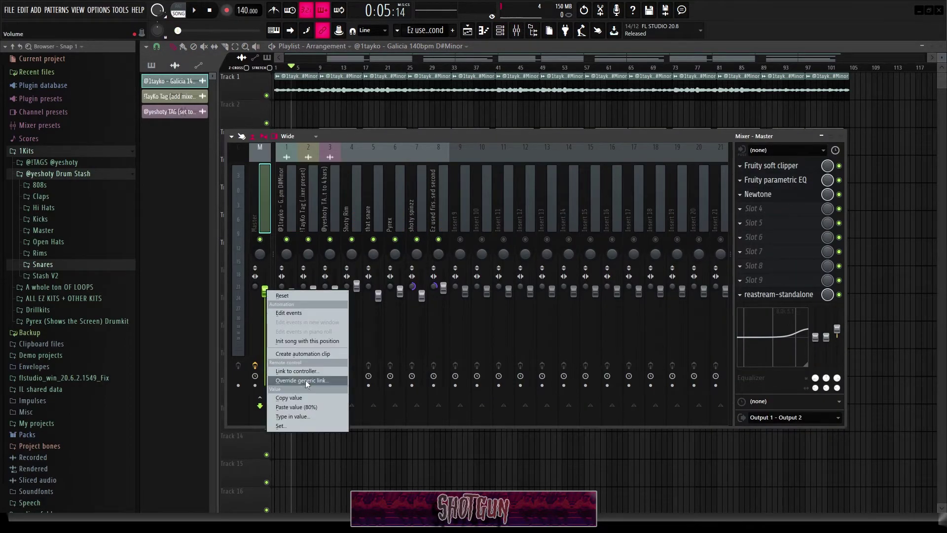
click(303, 399)
right_click(268, 295)
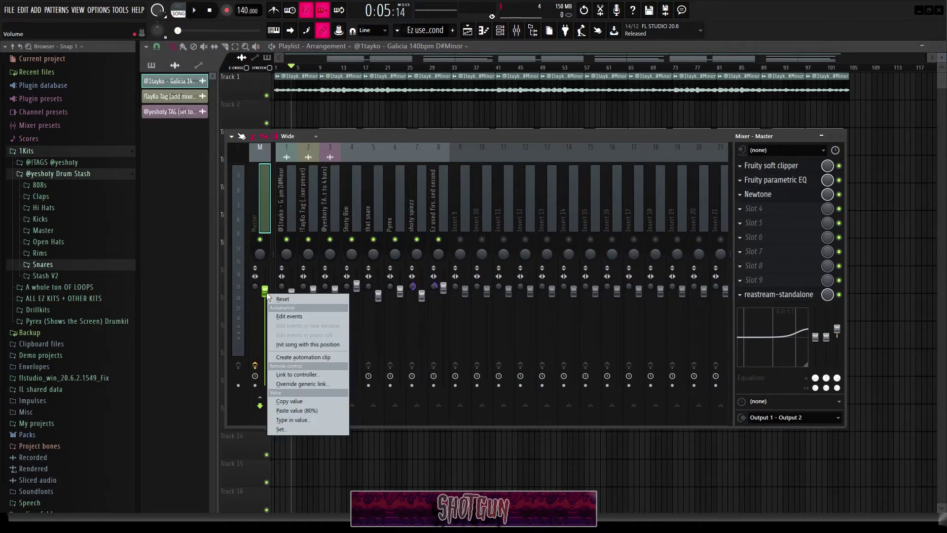
click(304, 357)
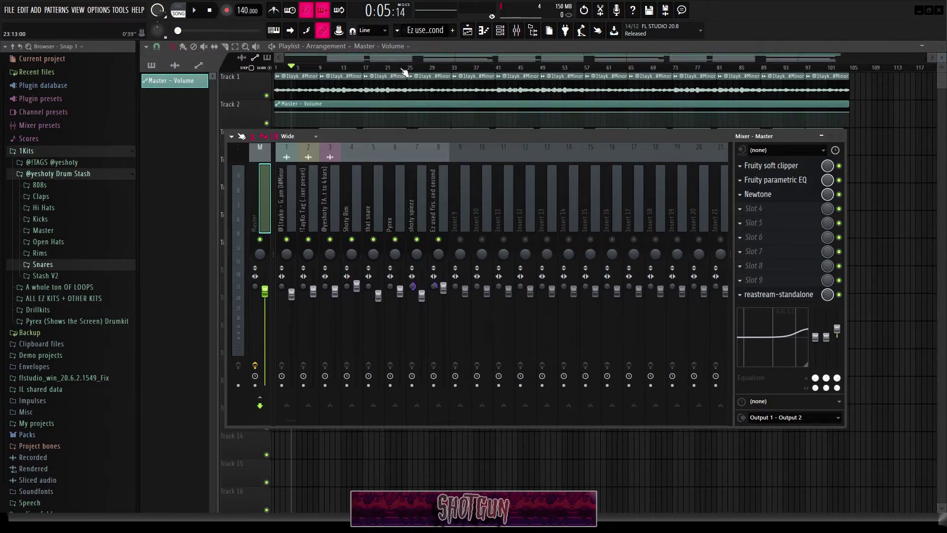
key(F9)
Shape a curved Master volume fade-out from bar 97 to bar 105, pasting 80% at the bar 97 point, and move the clip to Track 8
scroll(905, 167, up, 4)
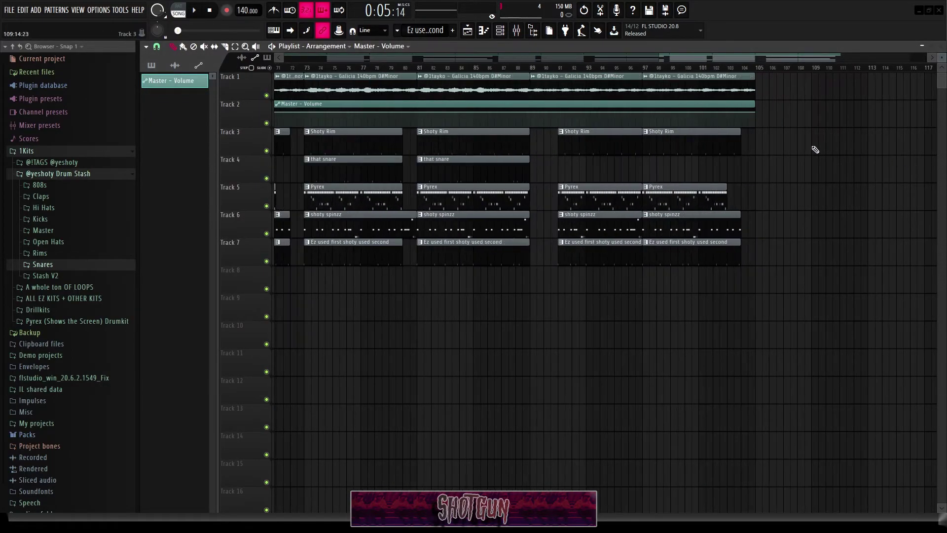
right_click(642, 112)
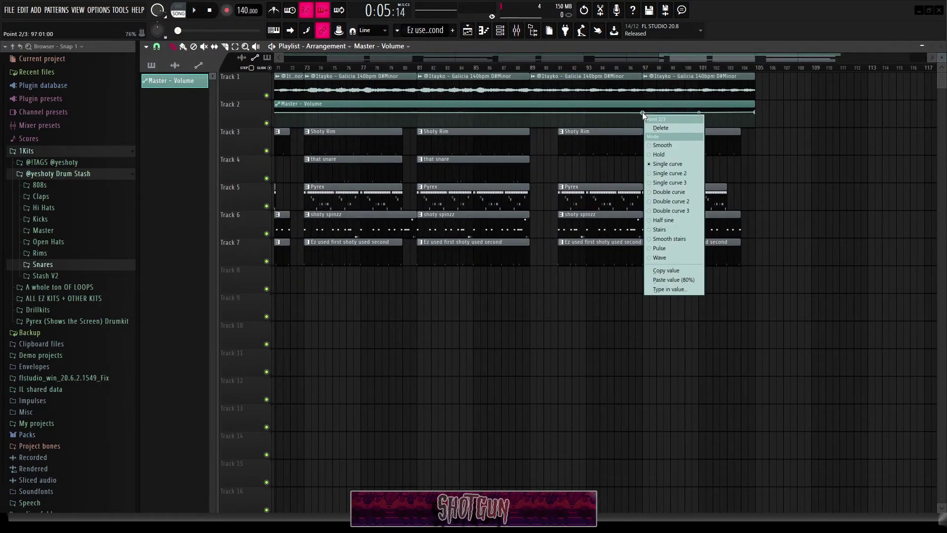
click(683, 282)
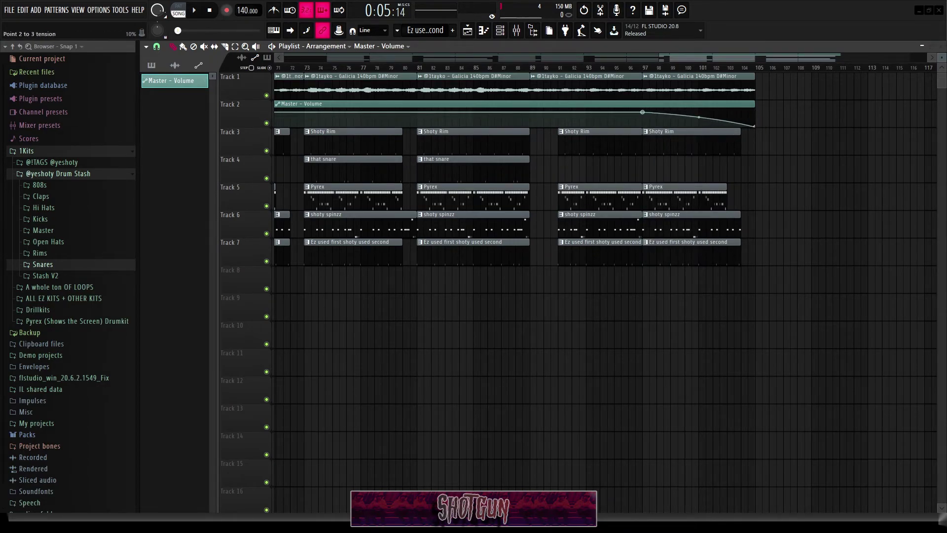
scroll(767, 165, down, 4)
drag(649, 105, 581, 278)
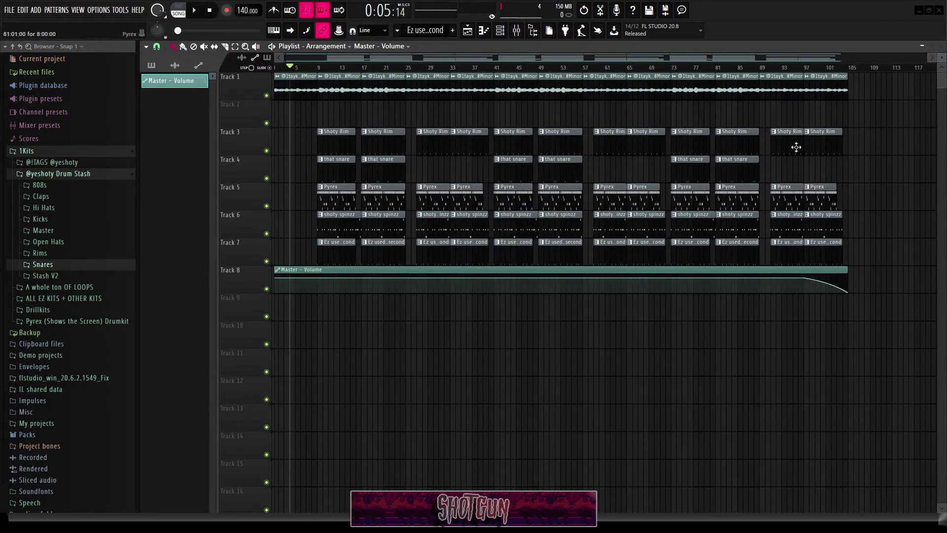
Play the song from bar 97 to check the fade-out, and stop playback
click(804, 69)
key(space)
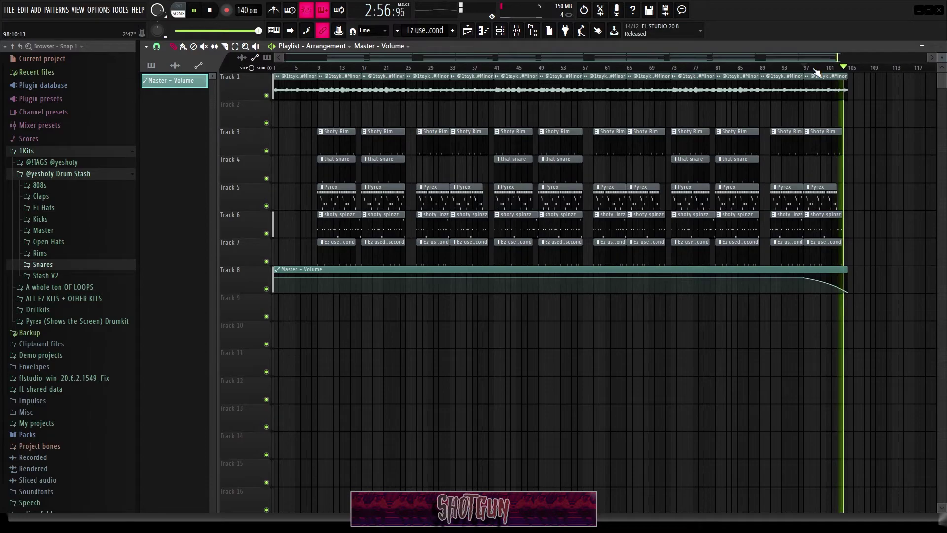
key(space)
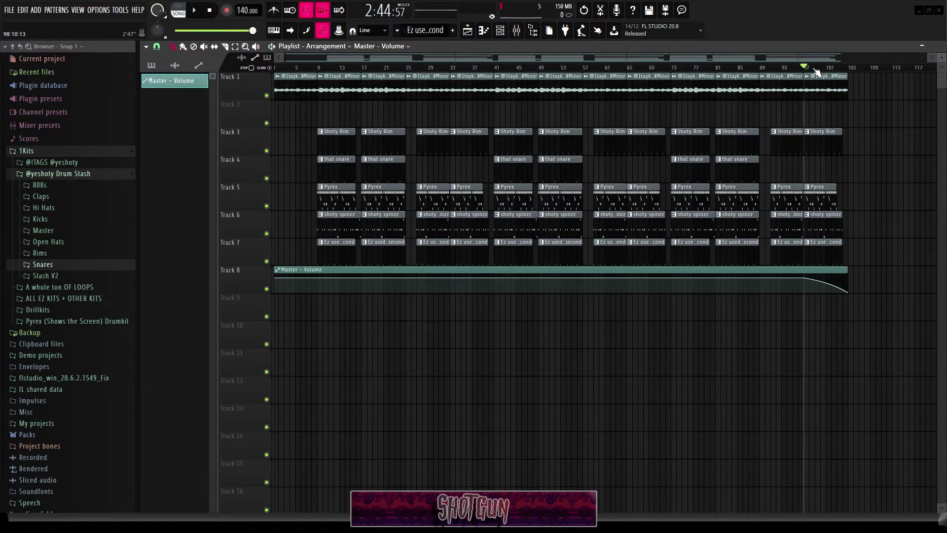
Place the two producer tag samples on Track 2 before bar 9 and play the song from the start
drag(317, 68, 274, 69)
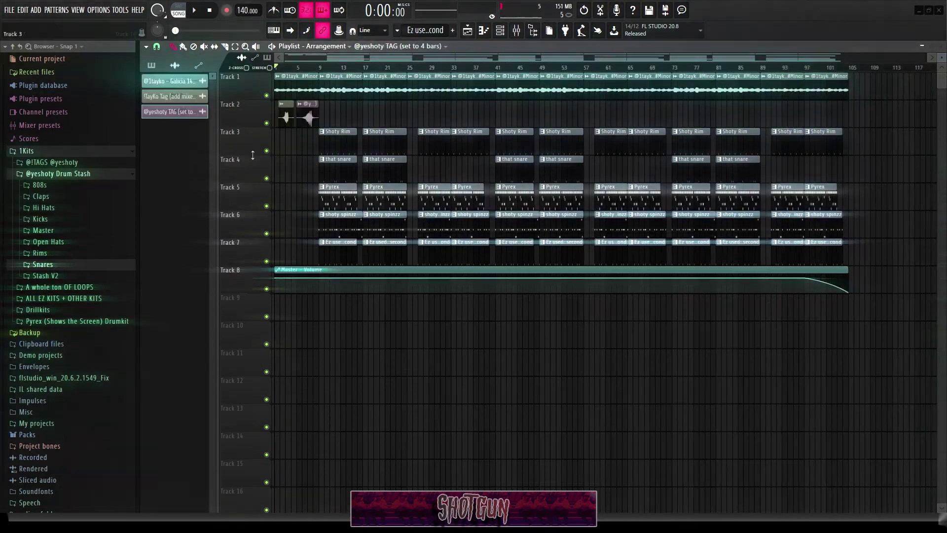
key(space)
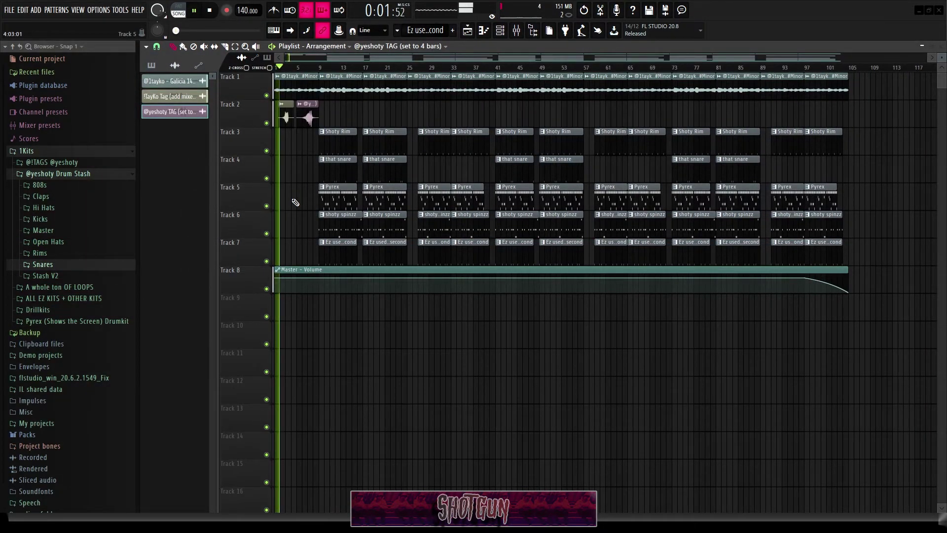